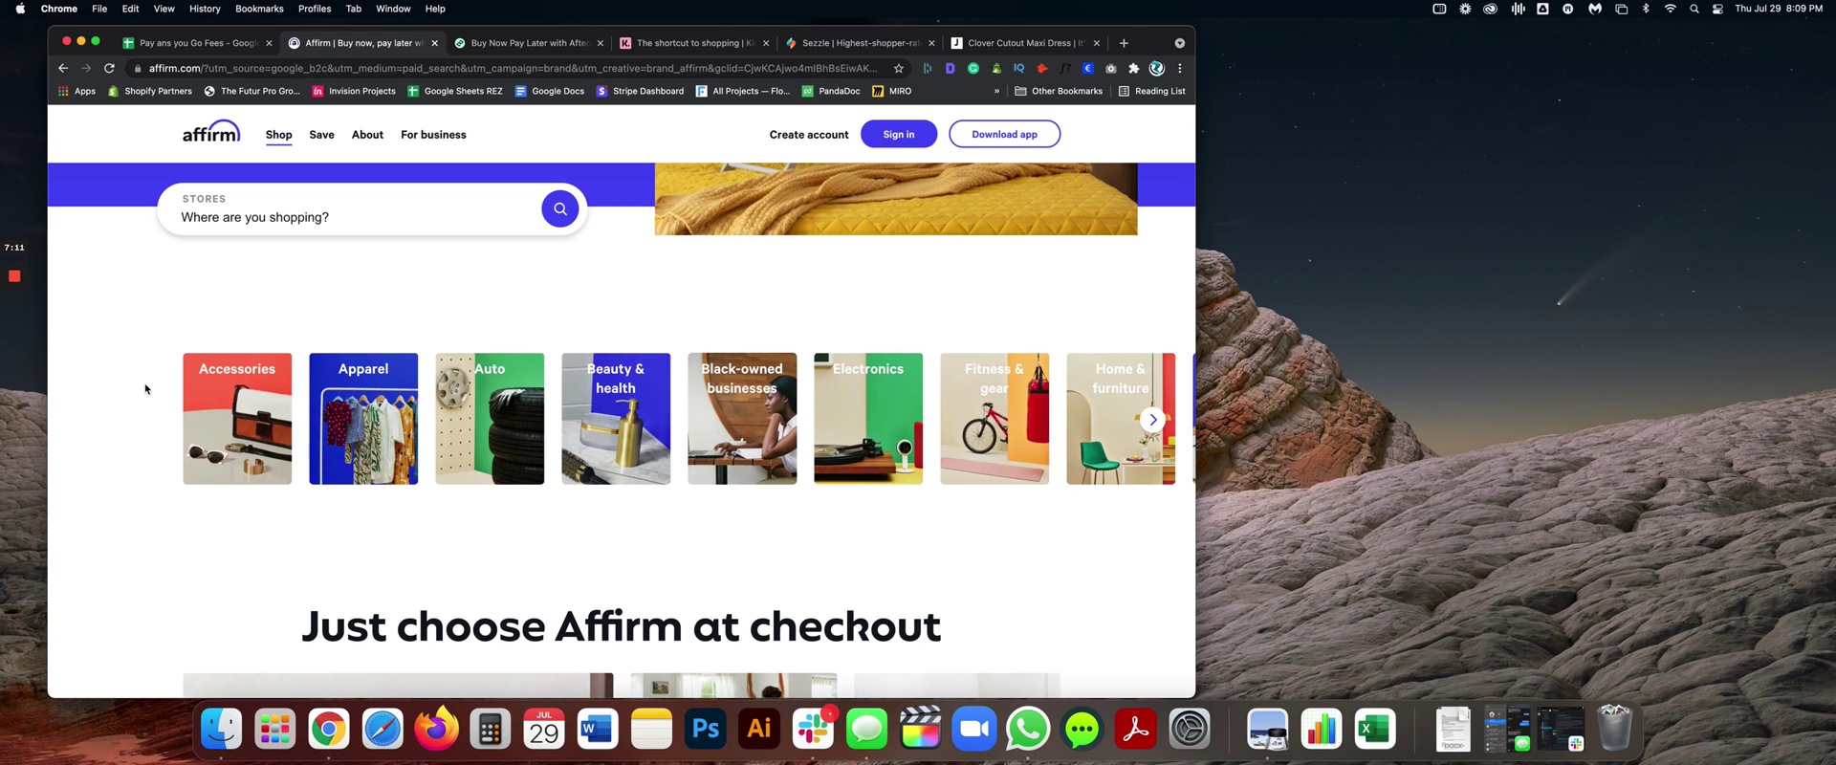
- Look over the Affirm homepage, switch to the Pay ans you Go Fees spreadsheet and check Affirm's transaction fee
scroll(146, 387, down, 5)
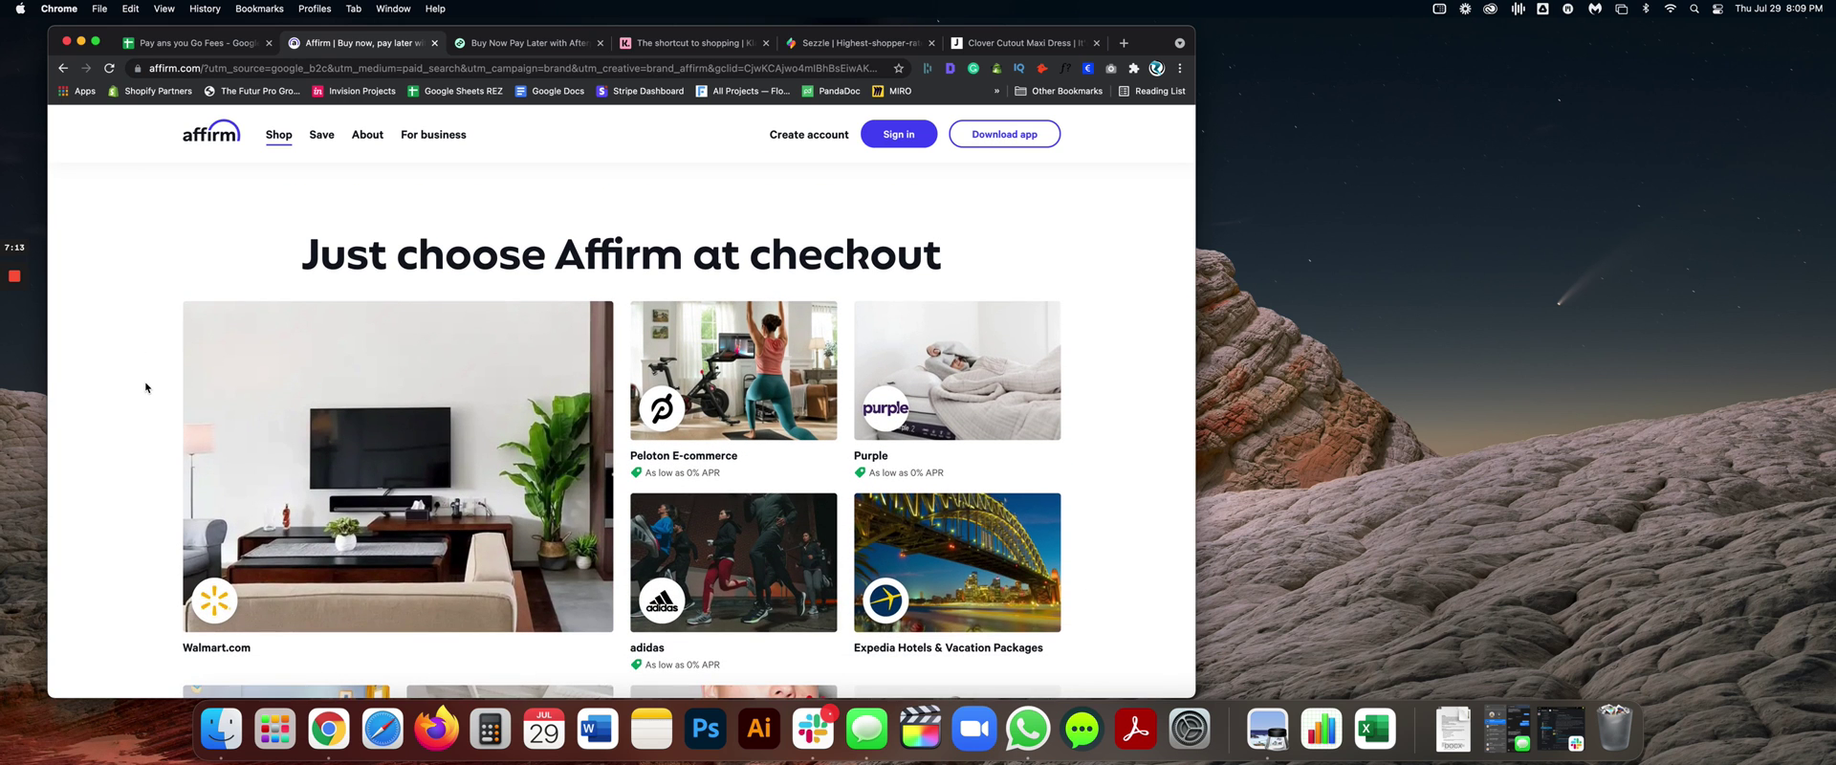
scroll(146, 387, up, 6)
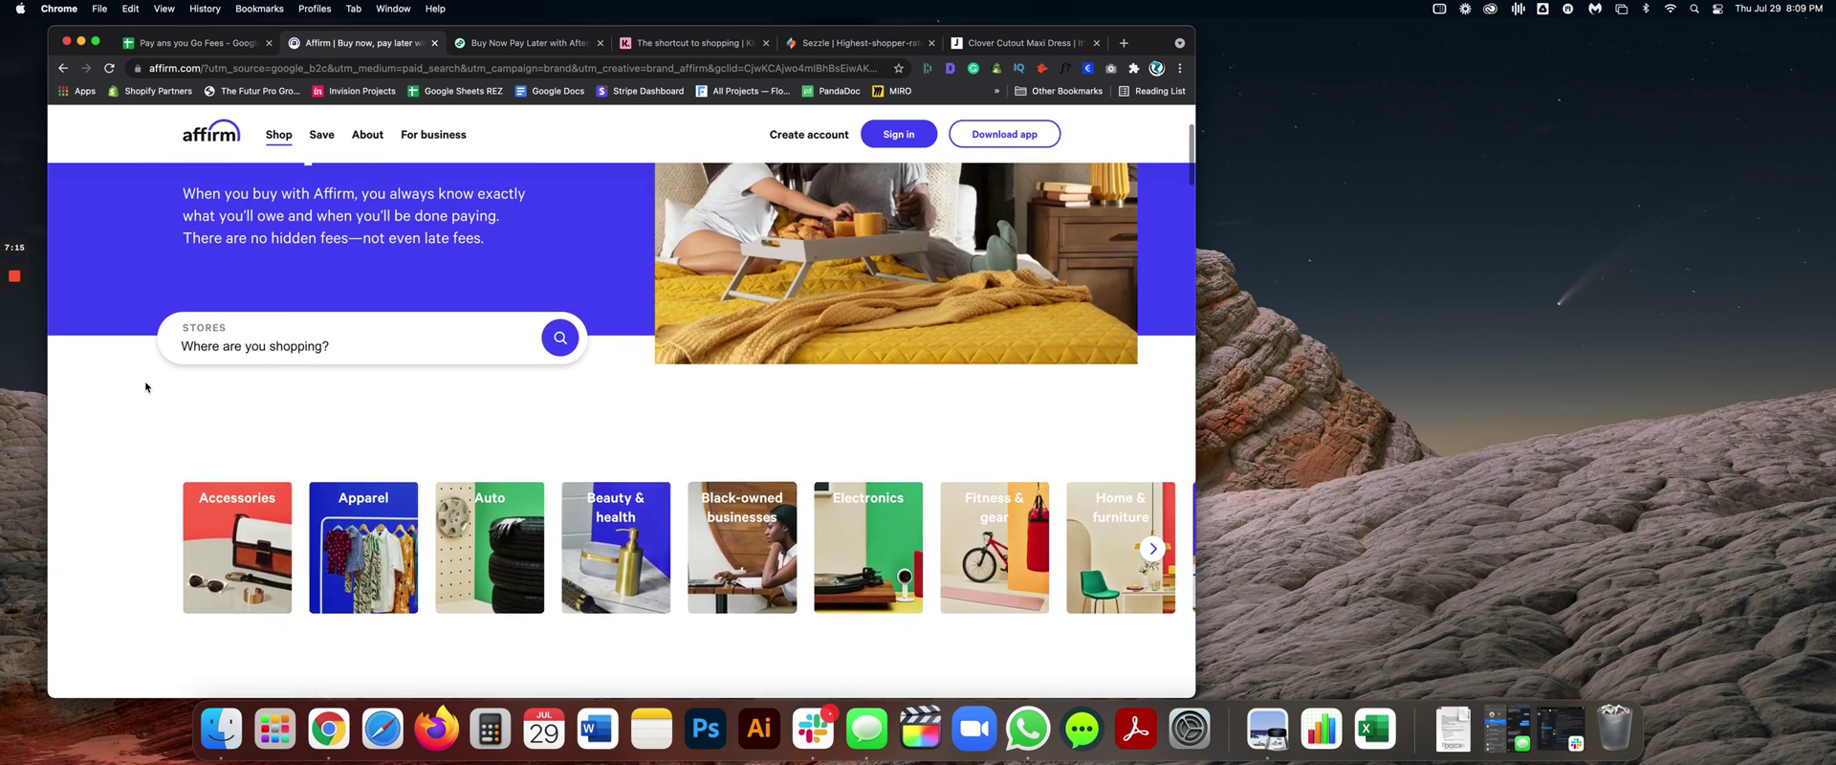
scroll(145, 387, up, 3)
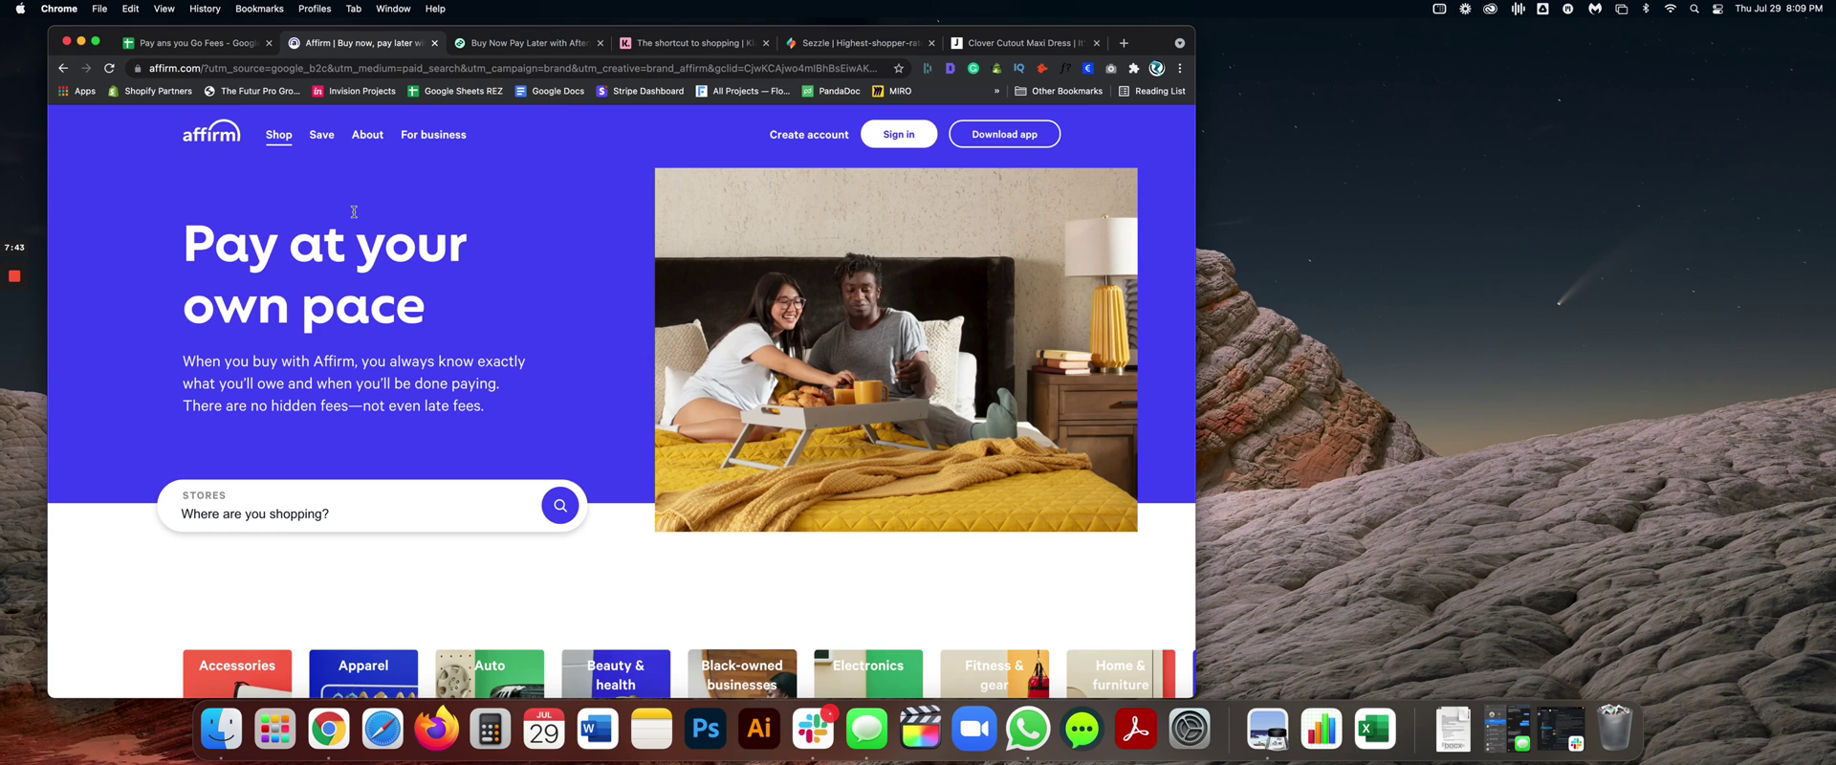
click(202, 50)
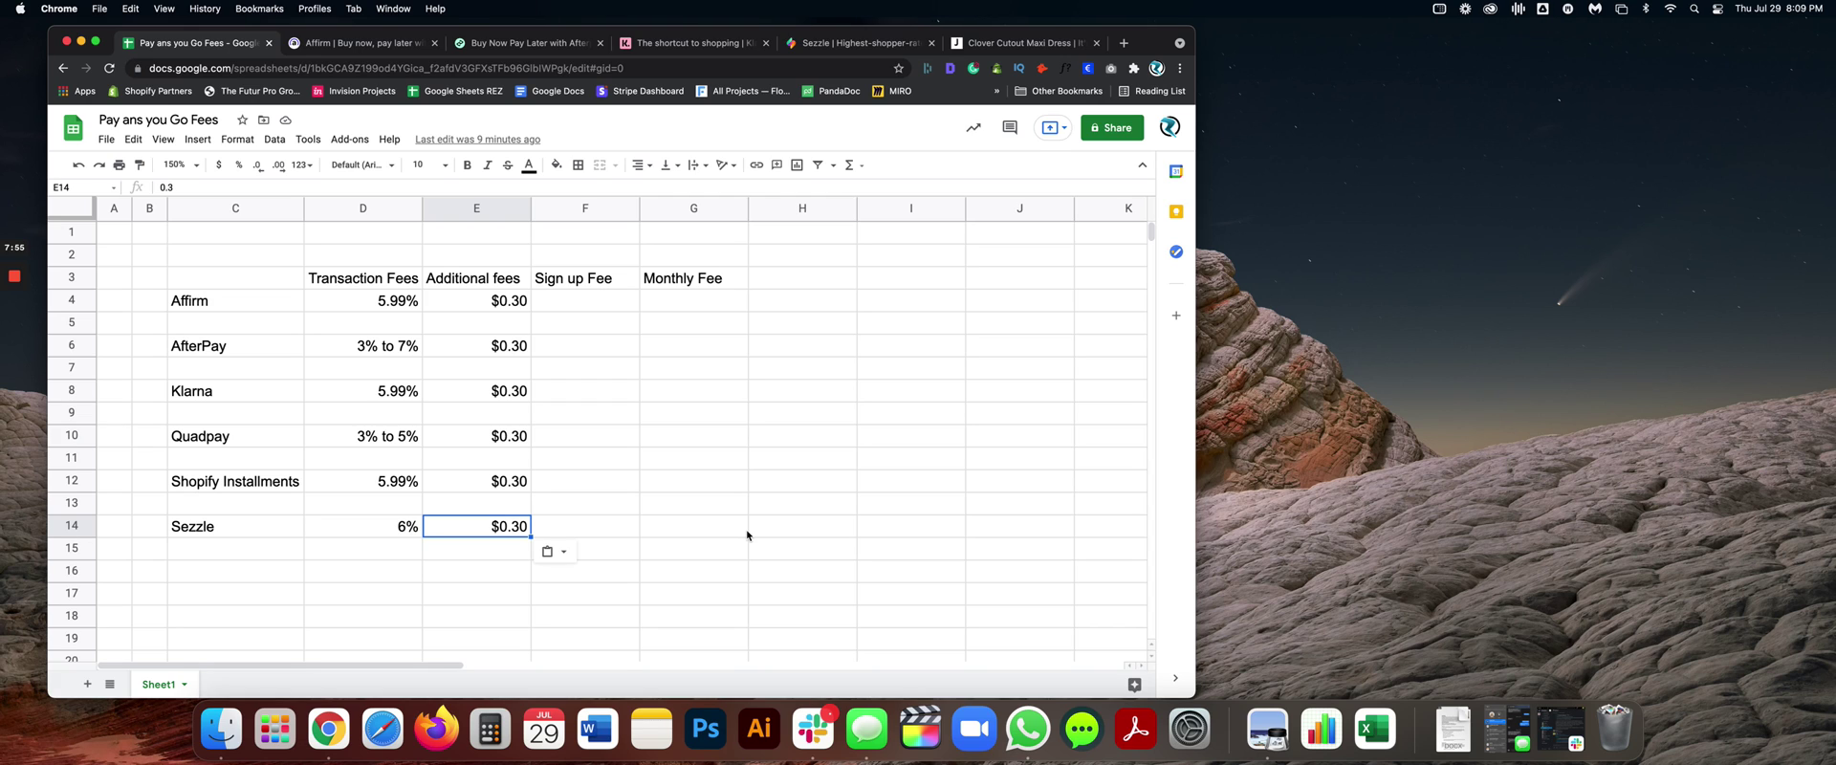
click(358, 306)
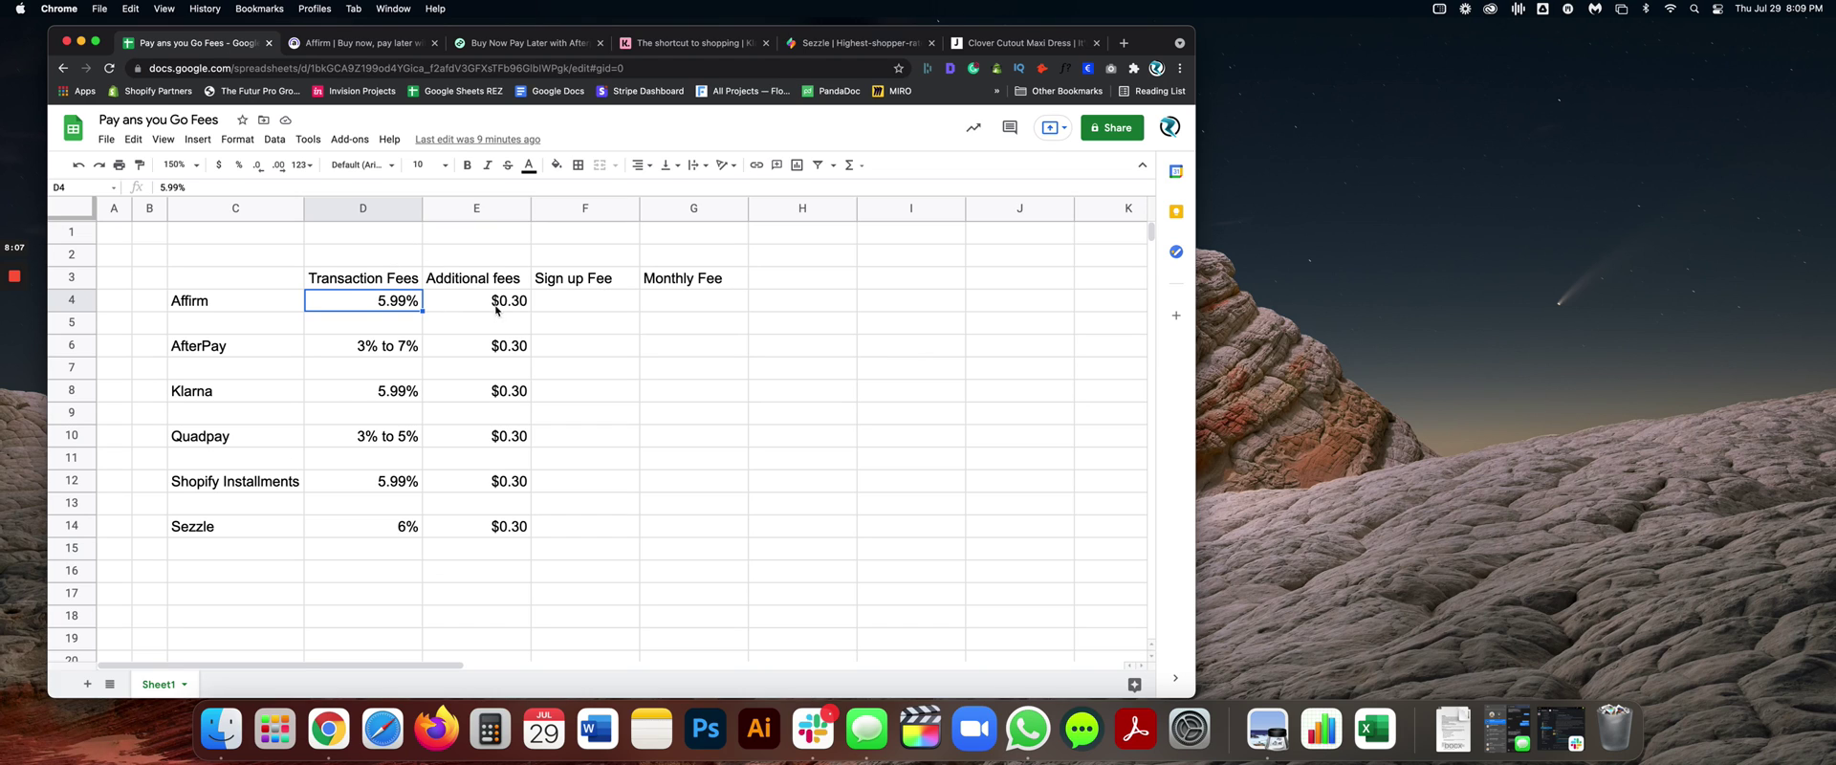
- Replace the "Sign up Fee" heading in F3 with "Shopify Regular" and enter 2.6% beneath it in Affirm's row
click(597, 281)
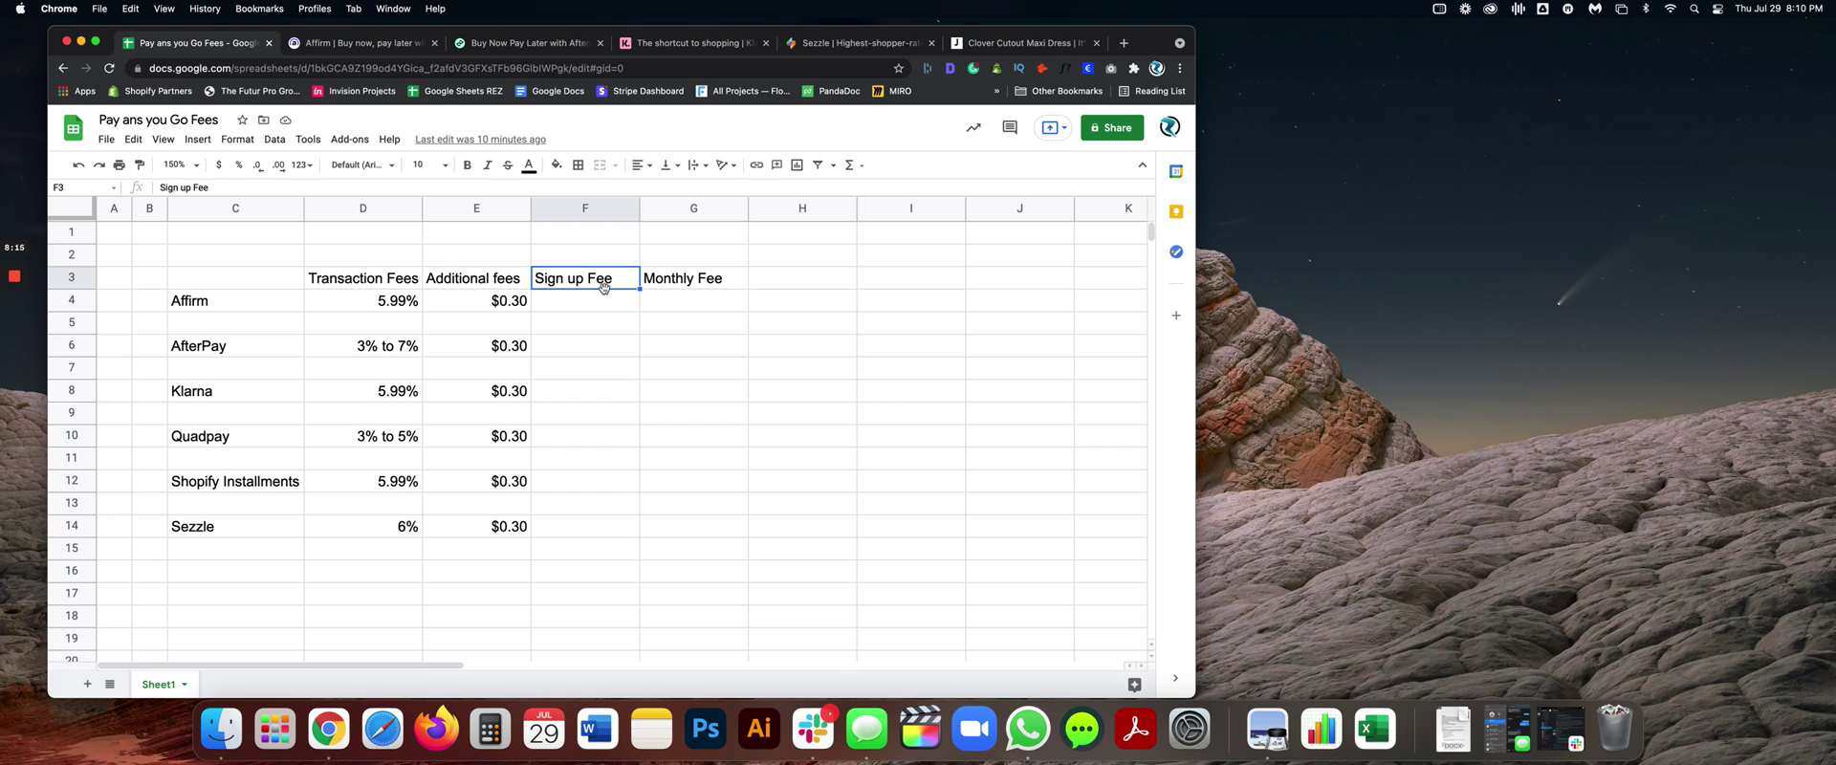
text(Sho)
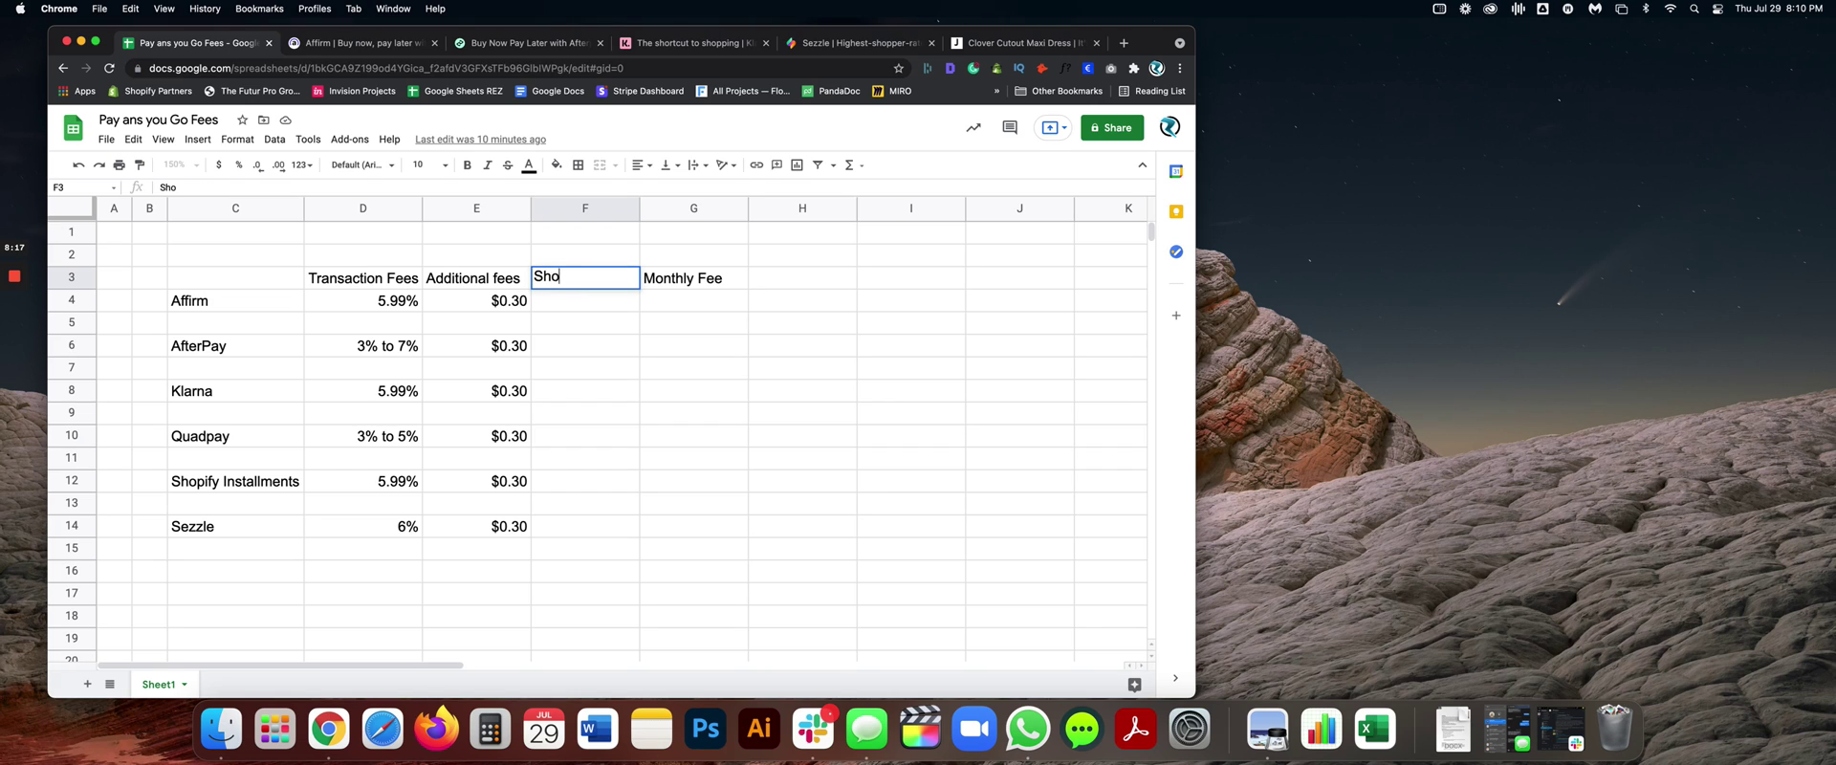
text(pify Regular)
key(Return)
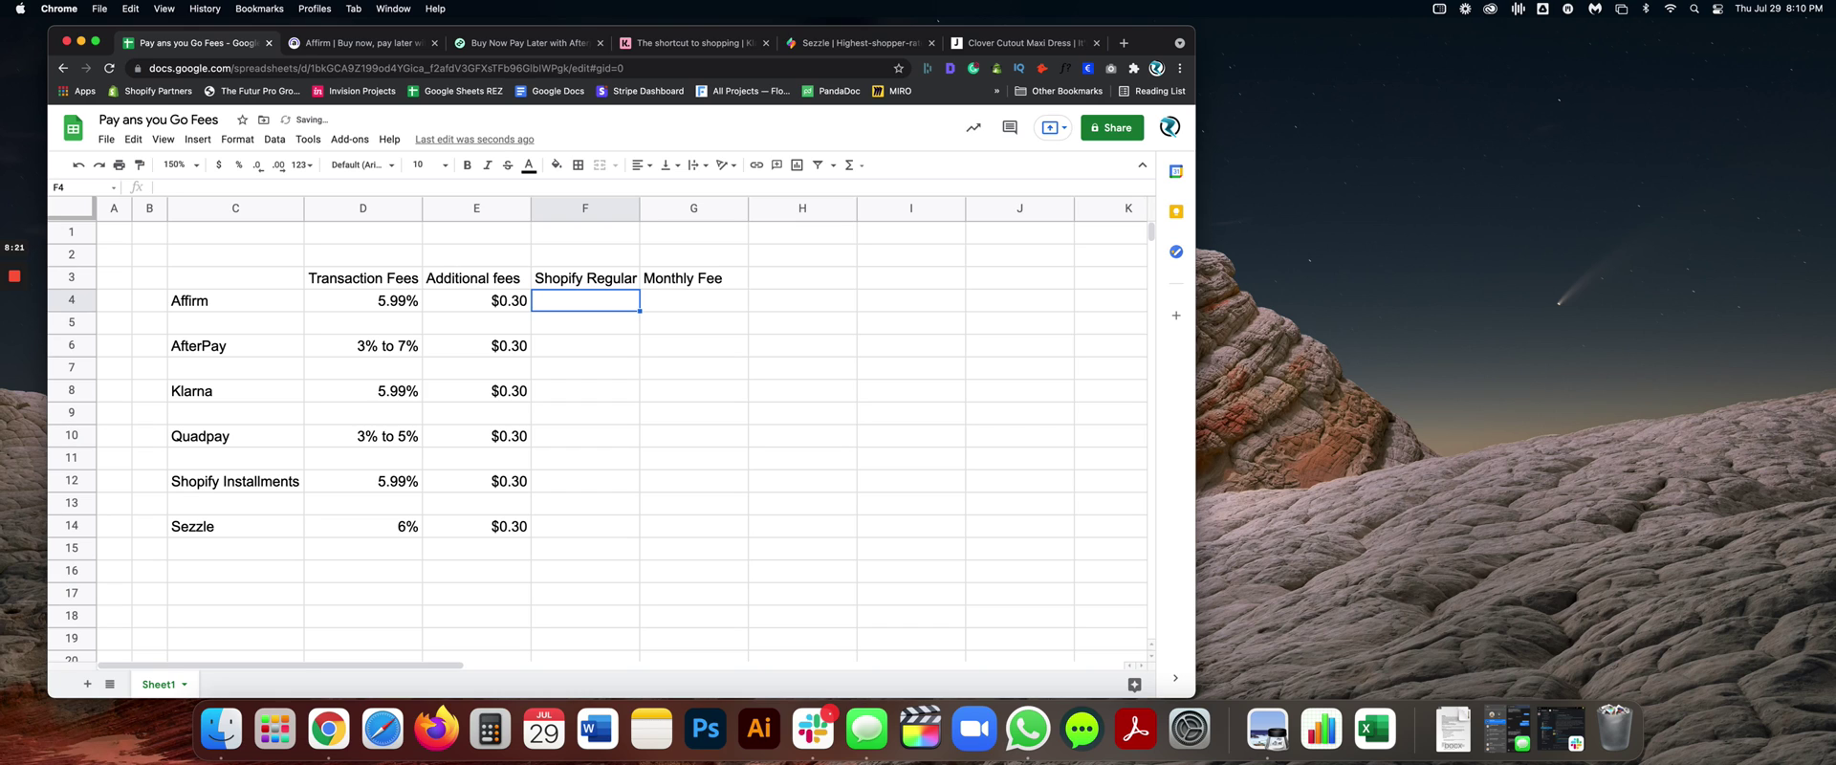
text(2.6%)
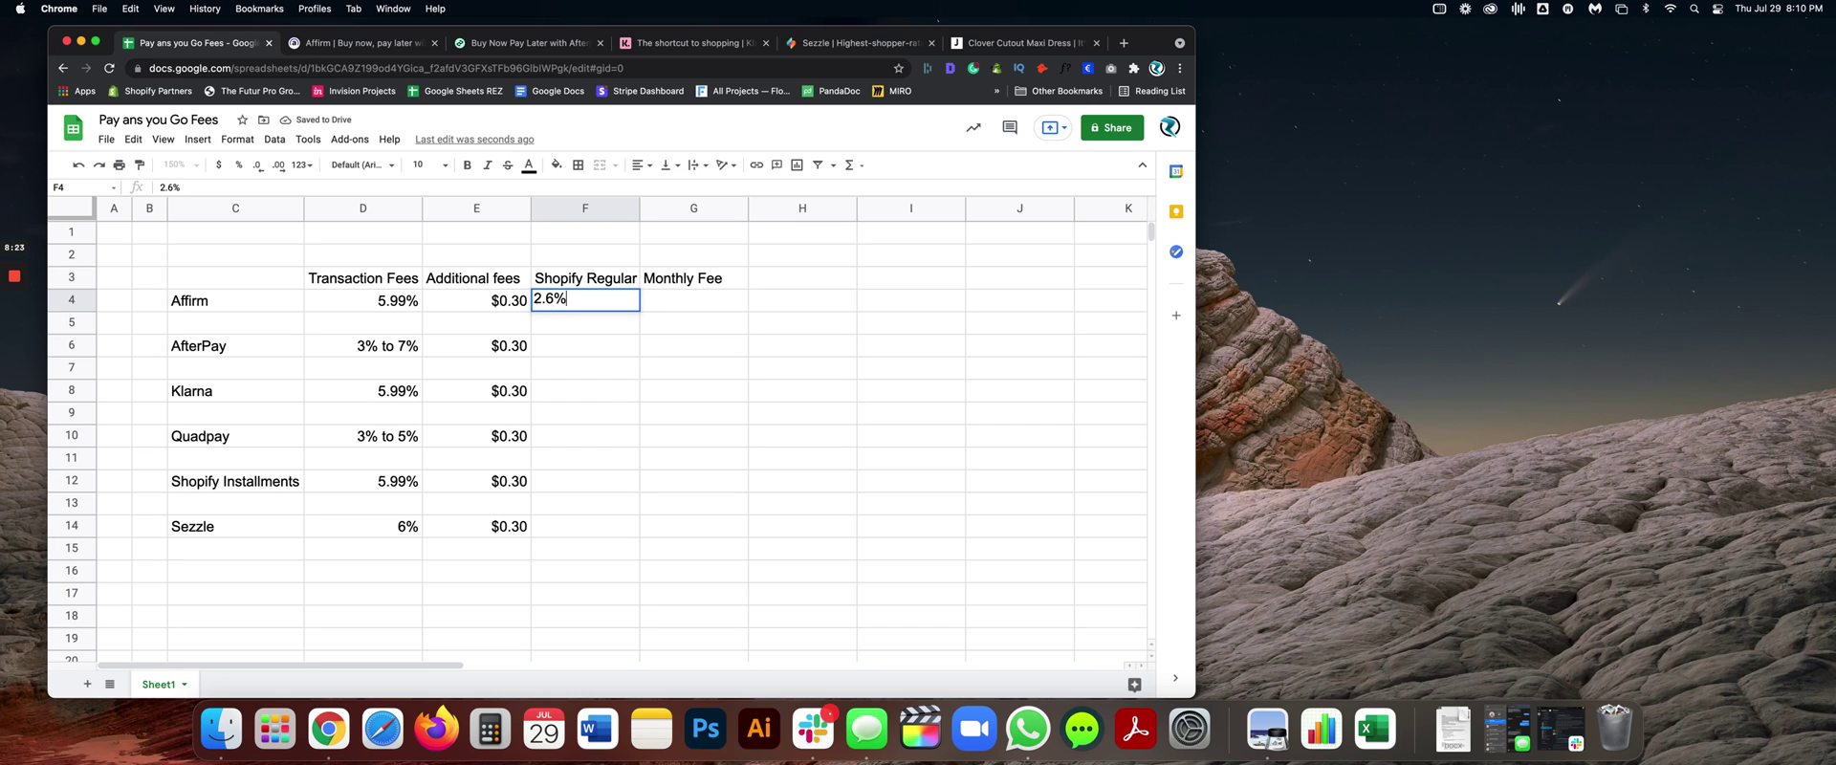
key(Tab)
- Move the "Additional fees" heading from E3 to G3, replacing "Monthly Fee"
key(Up)
key(Left)
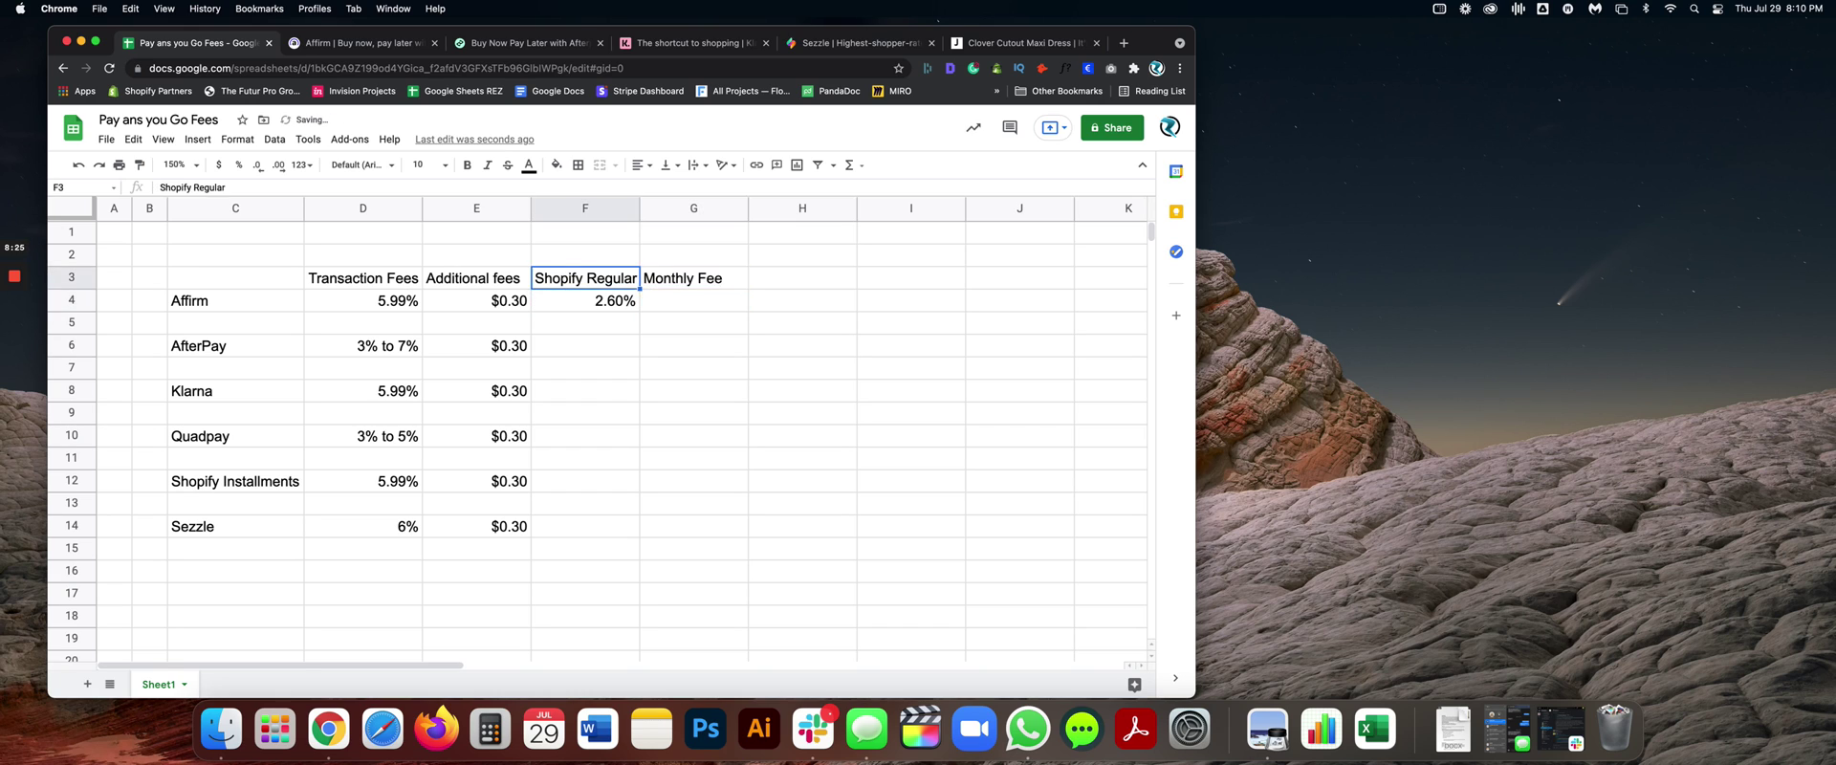
key(Left)
key(Left)
key(Right)
key(super+c)
key(Right)
key(Right)
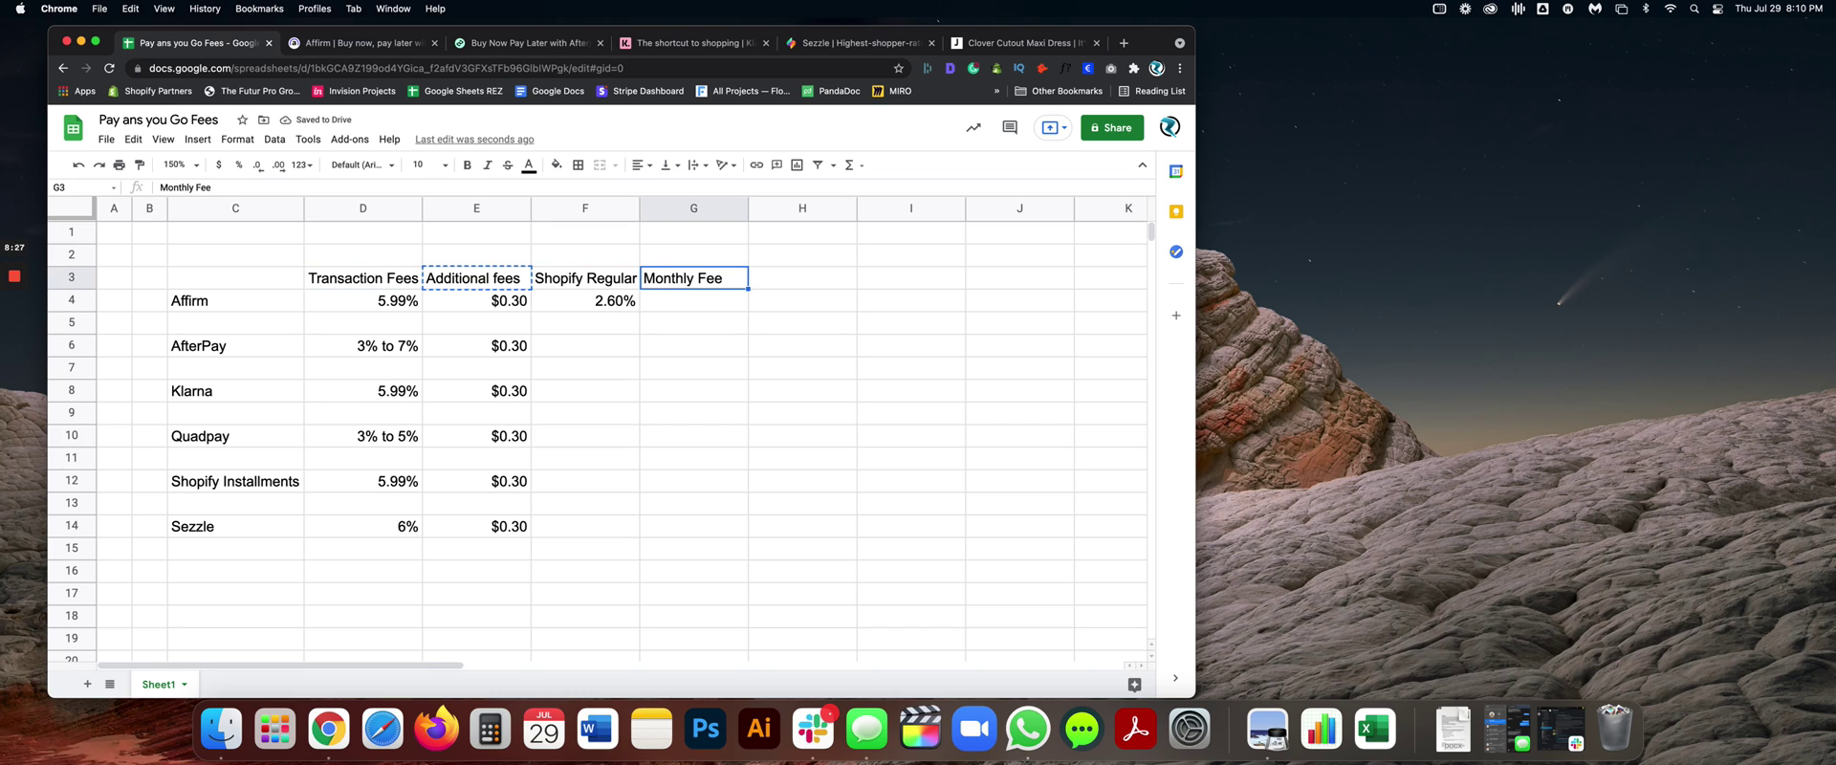
key(super+v)
key(Down)
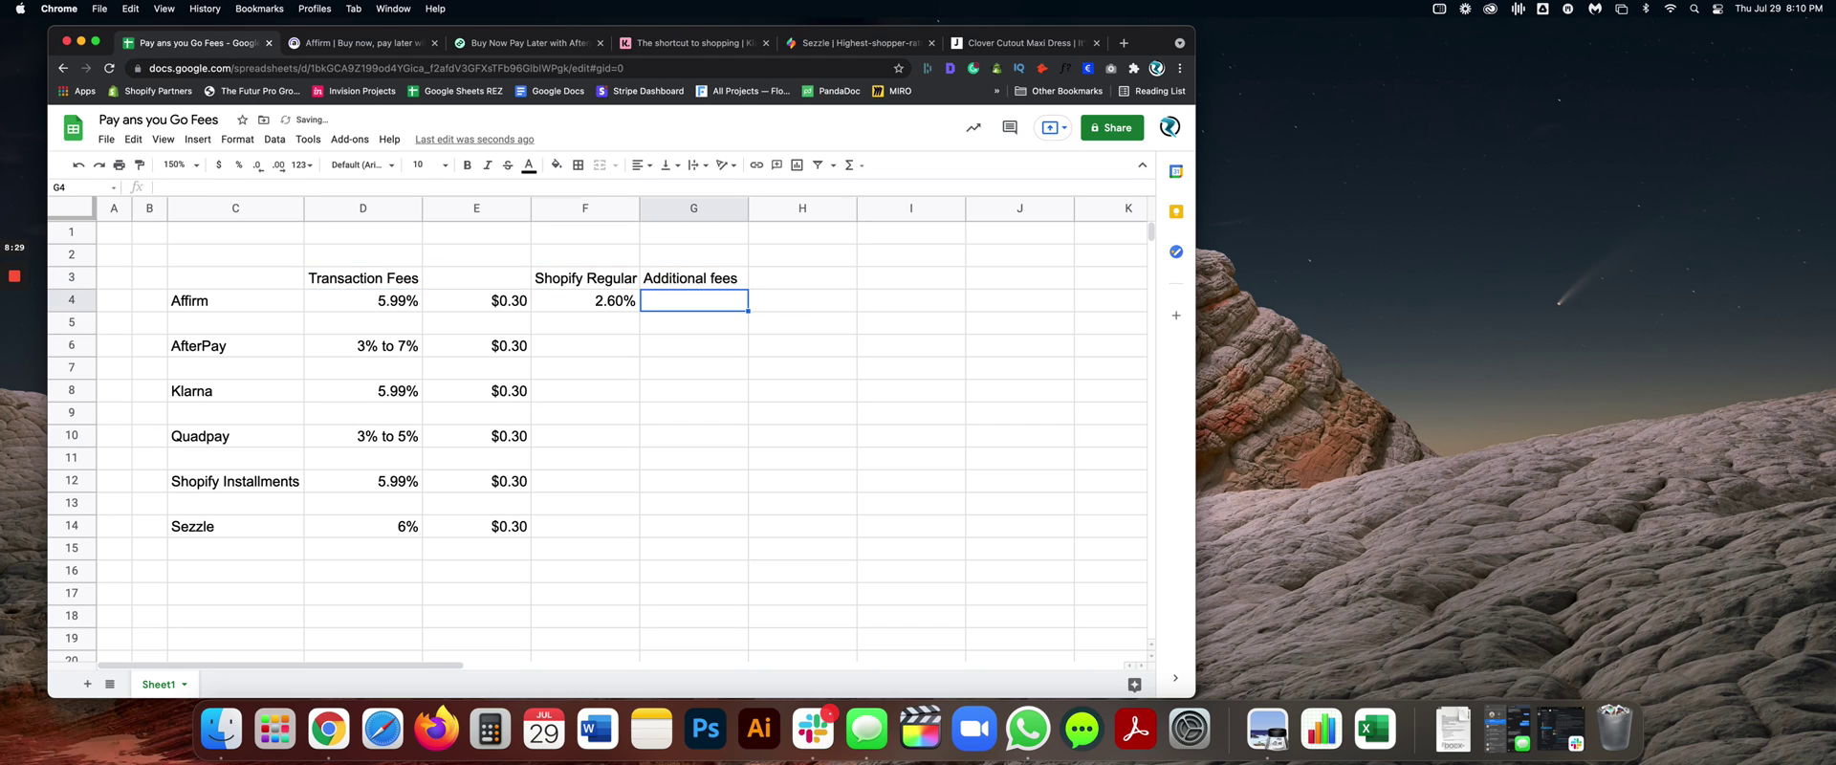
- Copy Affirm's $0.30 additional fee from E4 into G4 beside the Shopify Regular rate
key(Left)
key(Left)
key(super+c)
key(Right)
key(Right)
key(super+v)
key(Left)
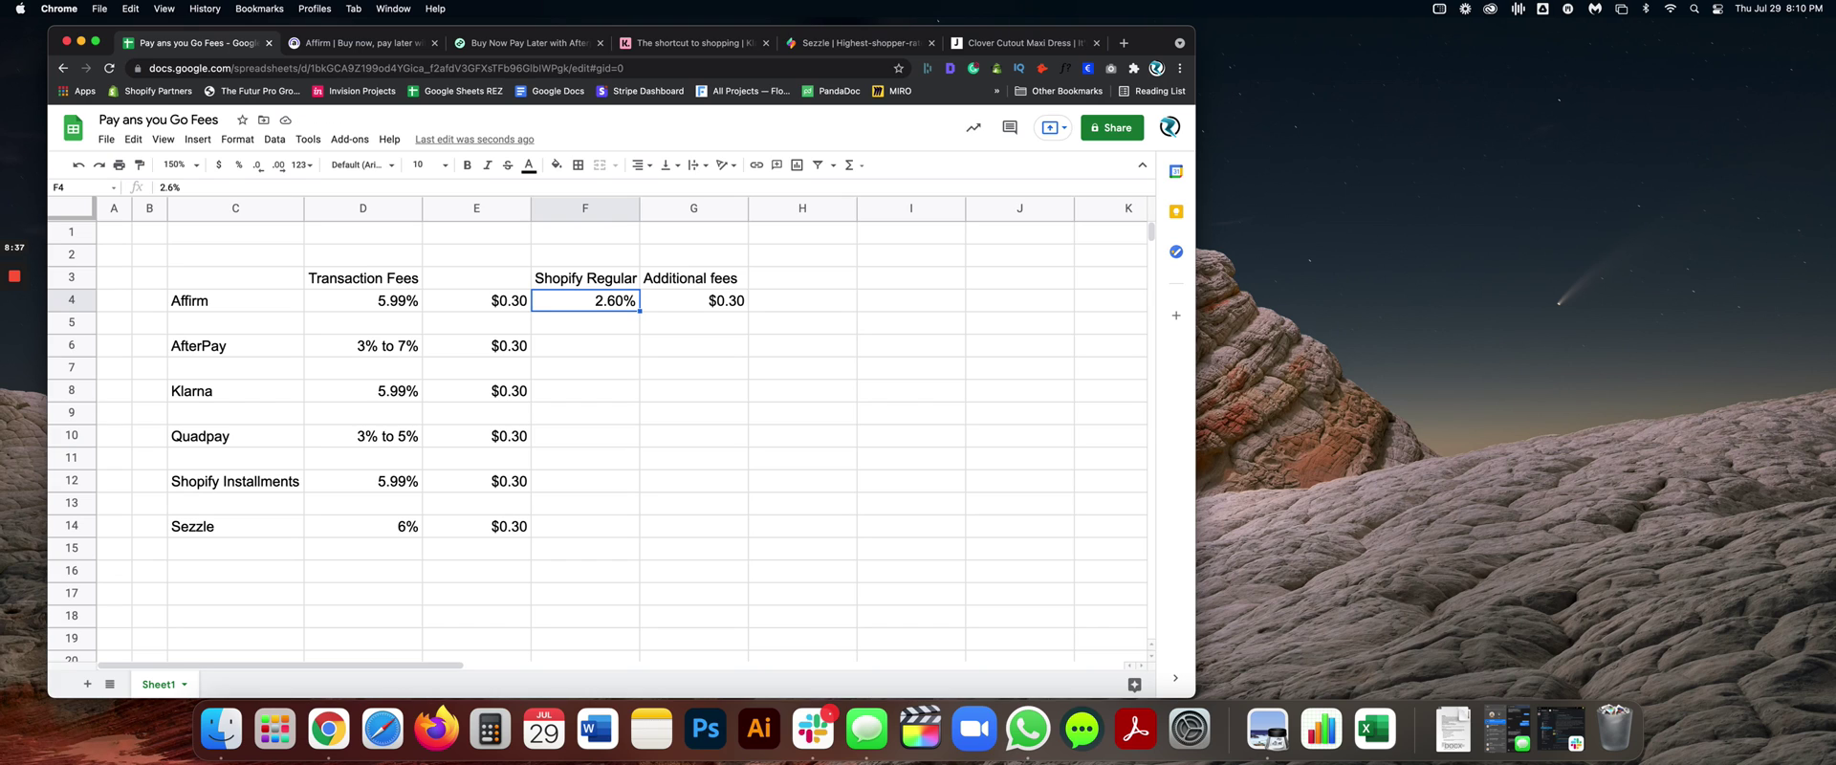
key(Right)
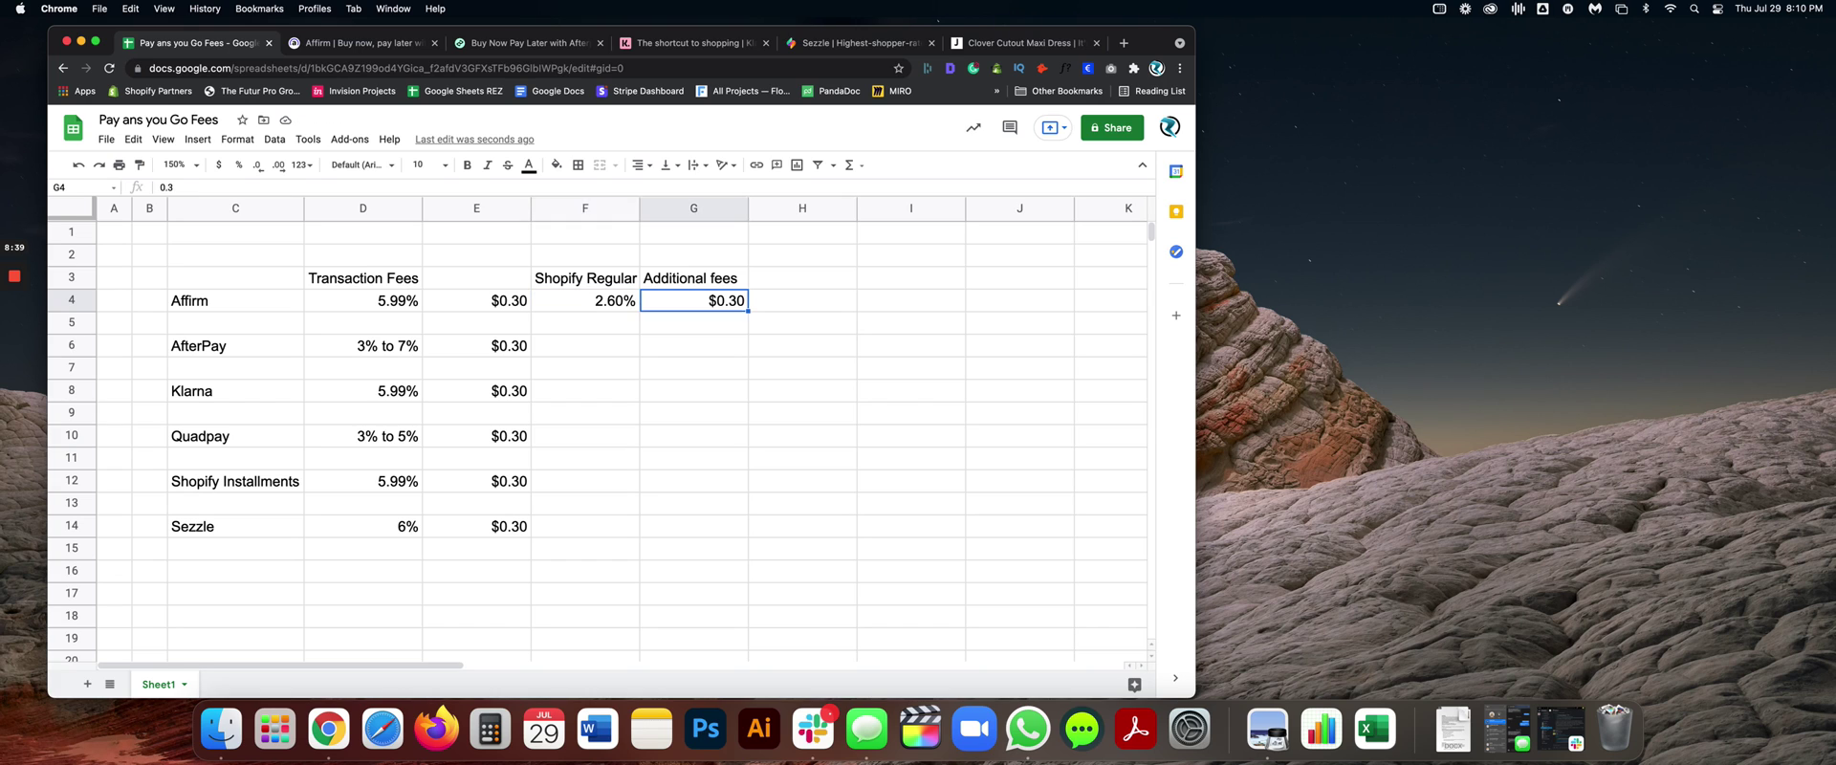
key(Left)
key(Right)
key(Left)
key(Right)
key(Left)
key(Right)
- Compare the transaction fees of Klarna, Quadpay, Shopify Installments, Sezzle and AfterPay with the regular Shopify fees in F4:G4
click(276, 398)
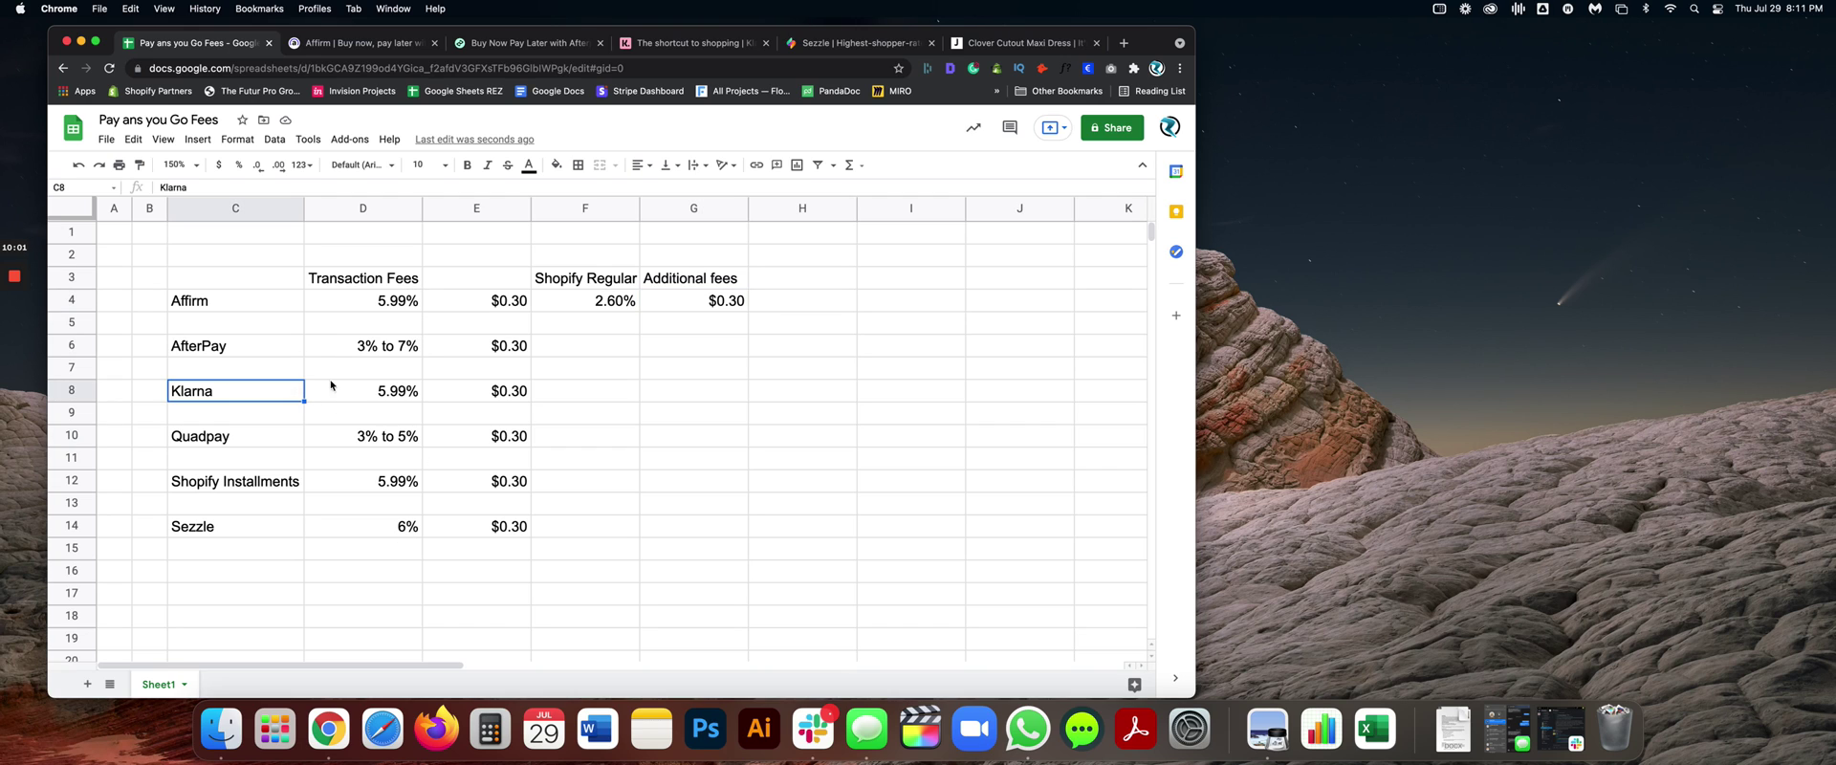
click(352, 449)
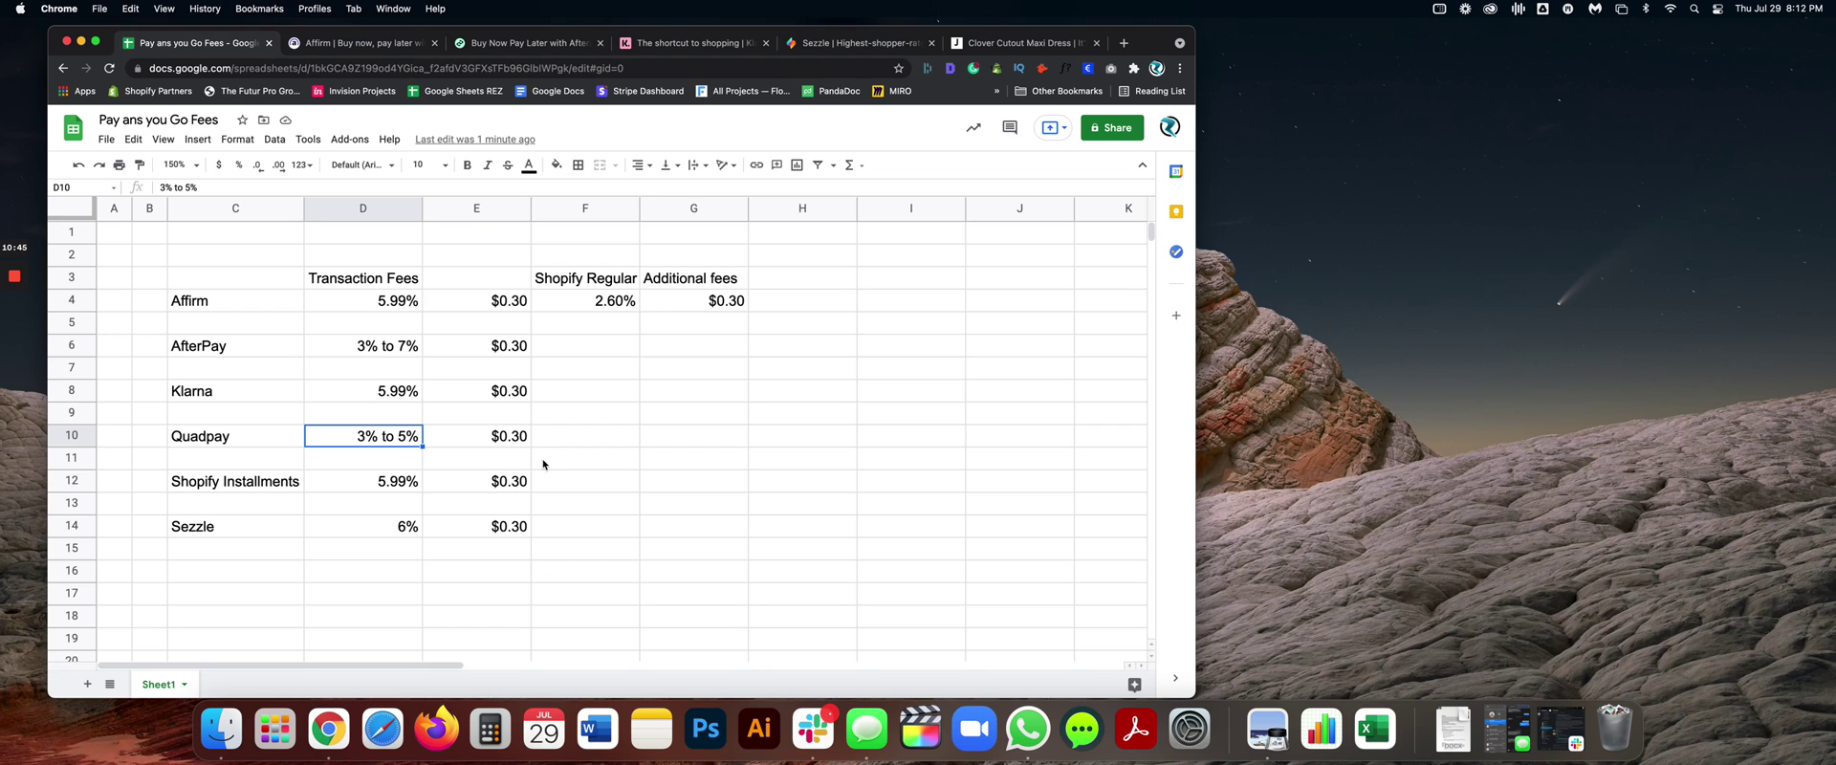
click(267, 487)
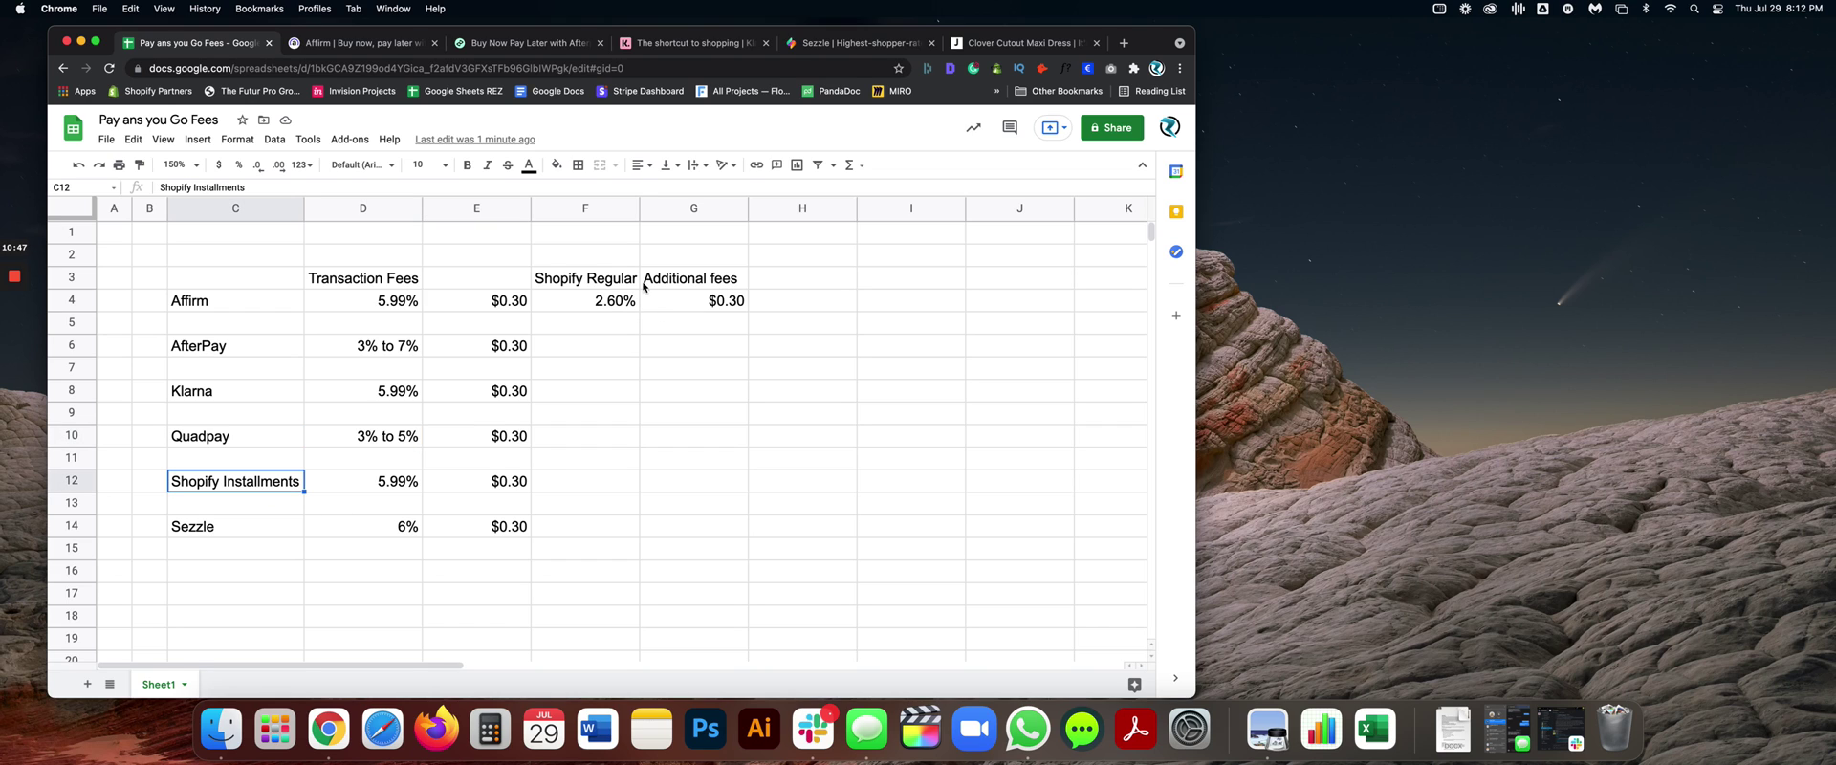
drag(633, 300, 678, 308)
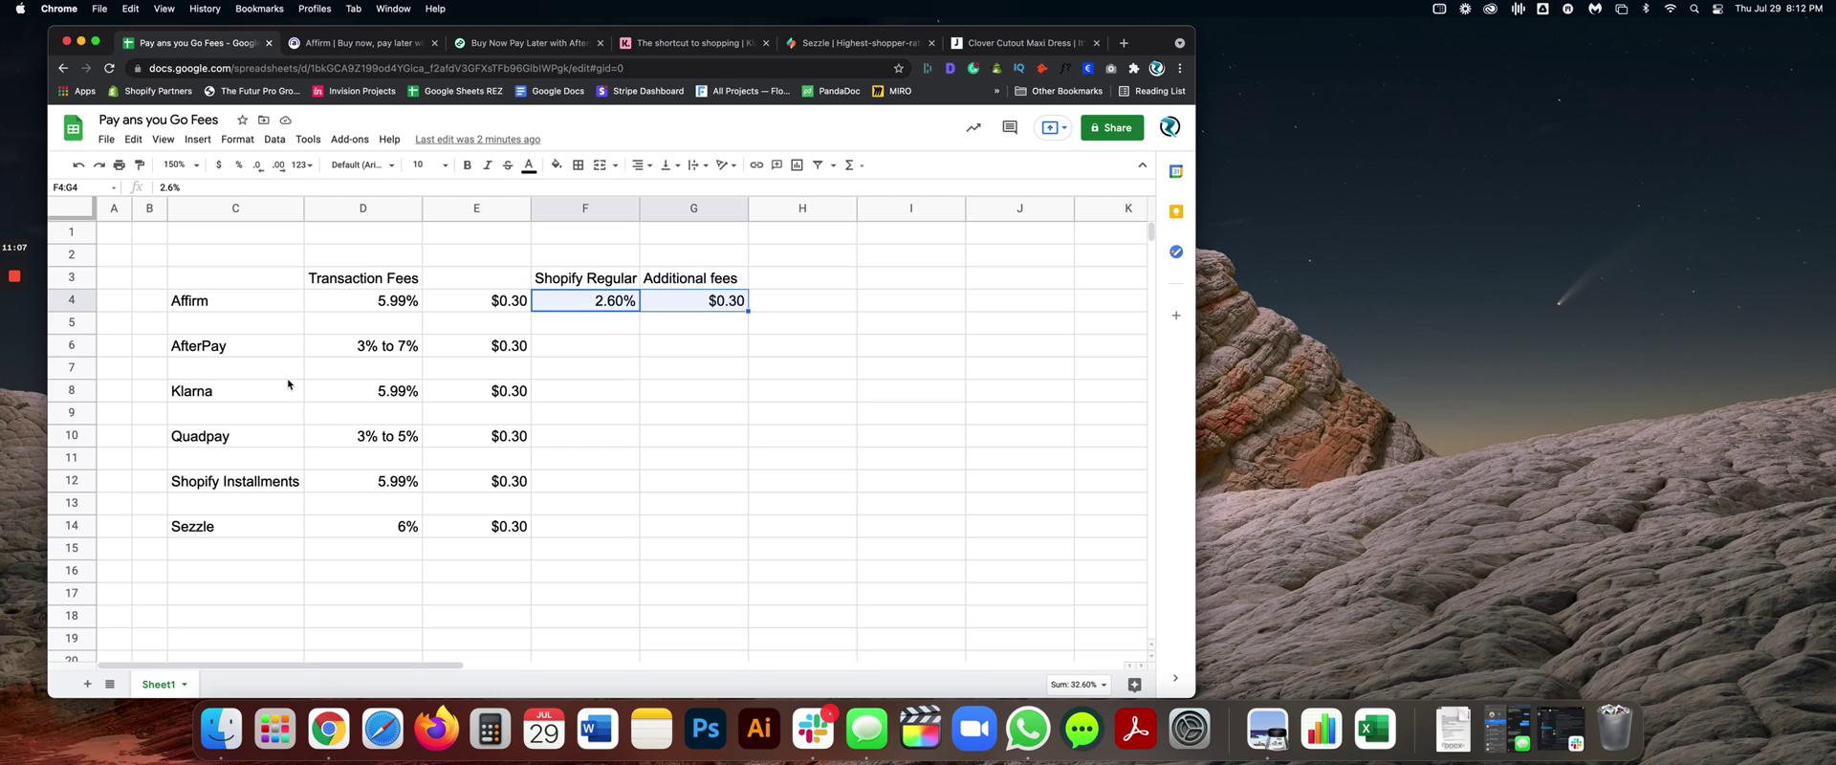
click(270, 533)
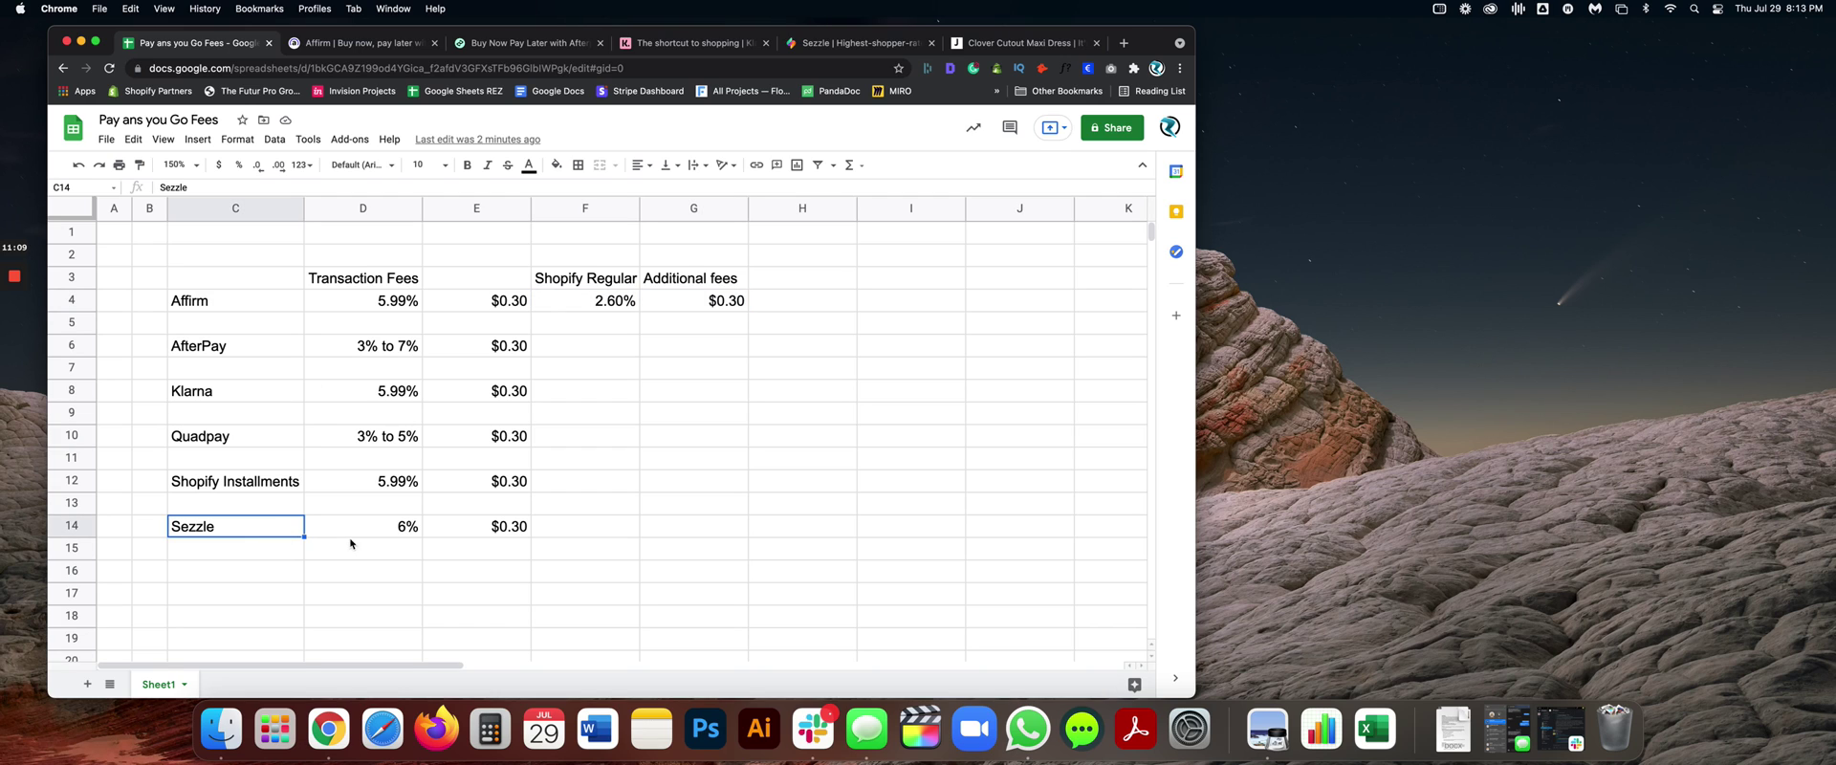
click(369, 533)
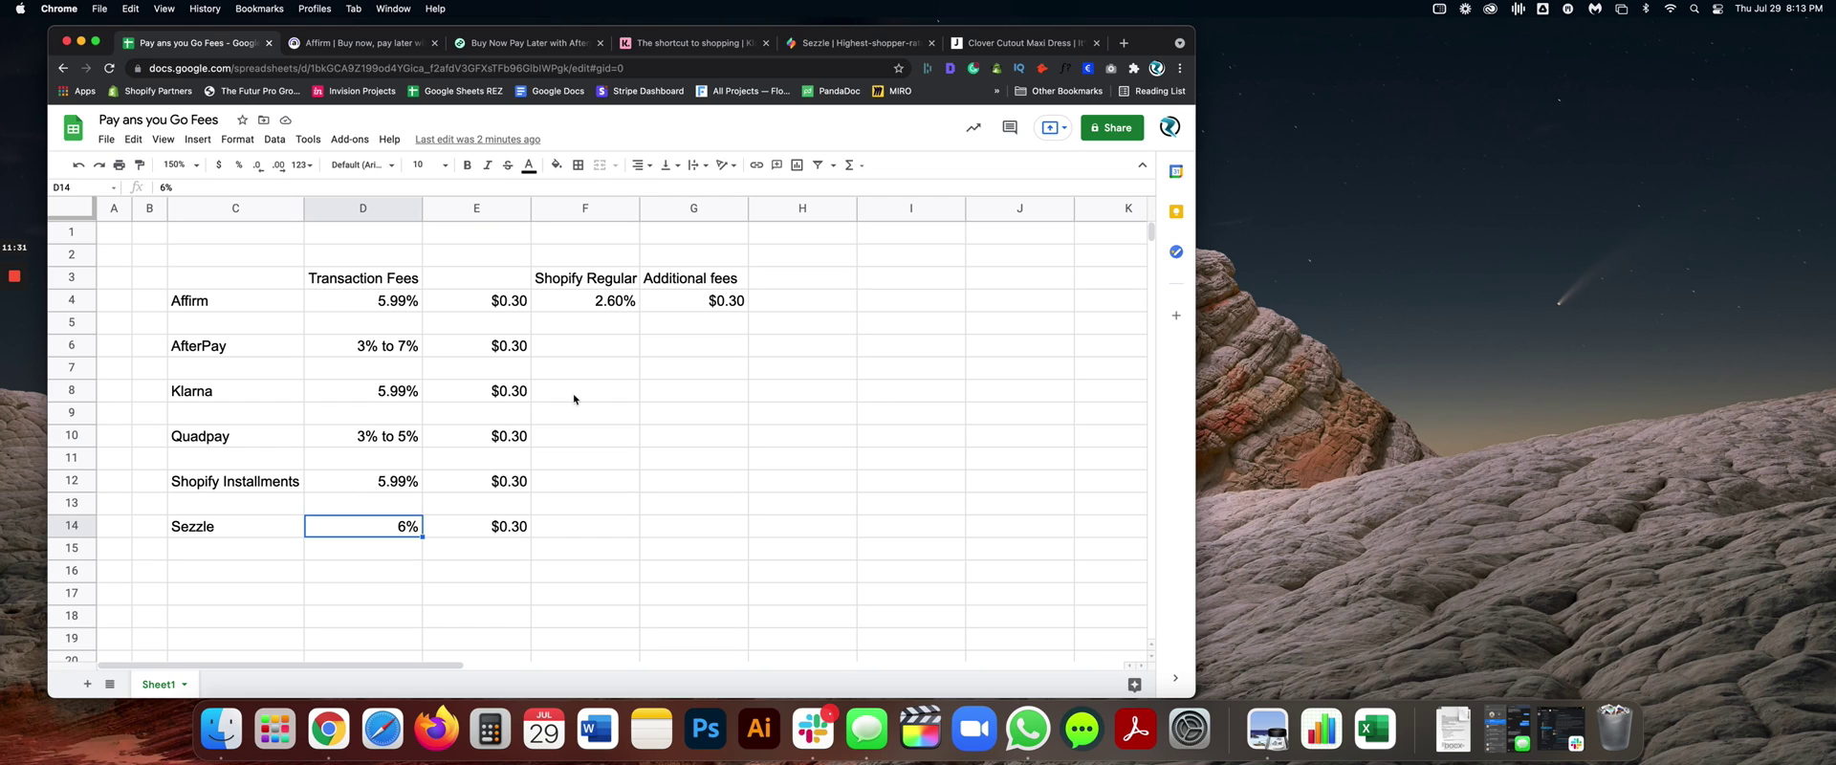
click(212, 487)
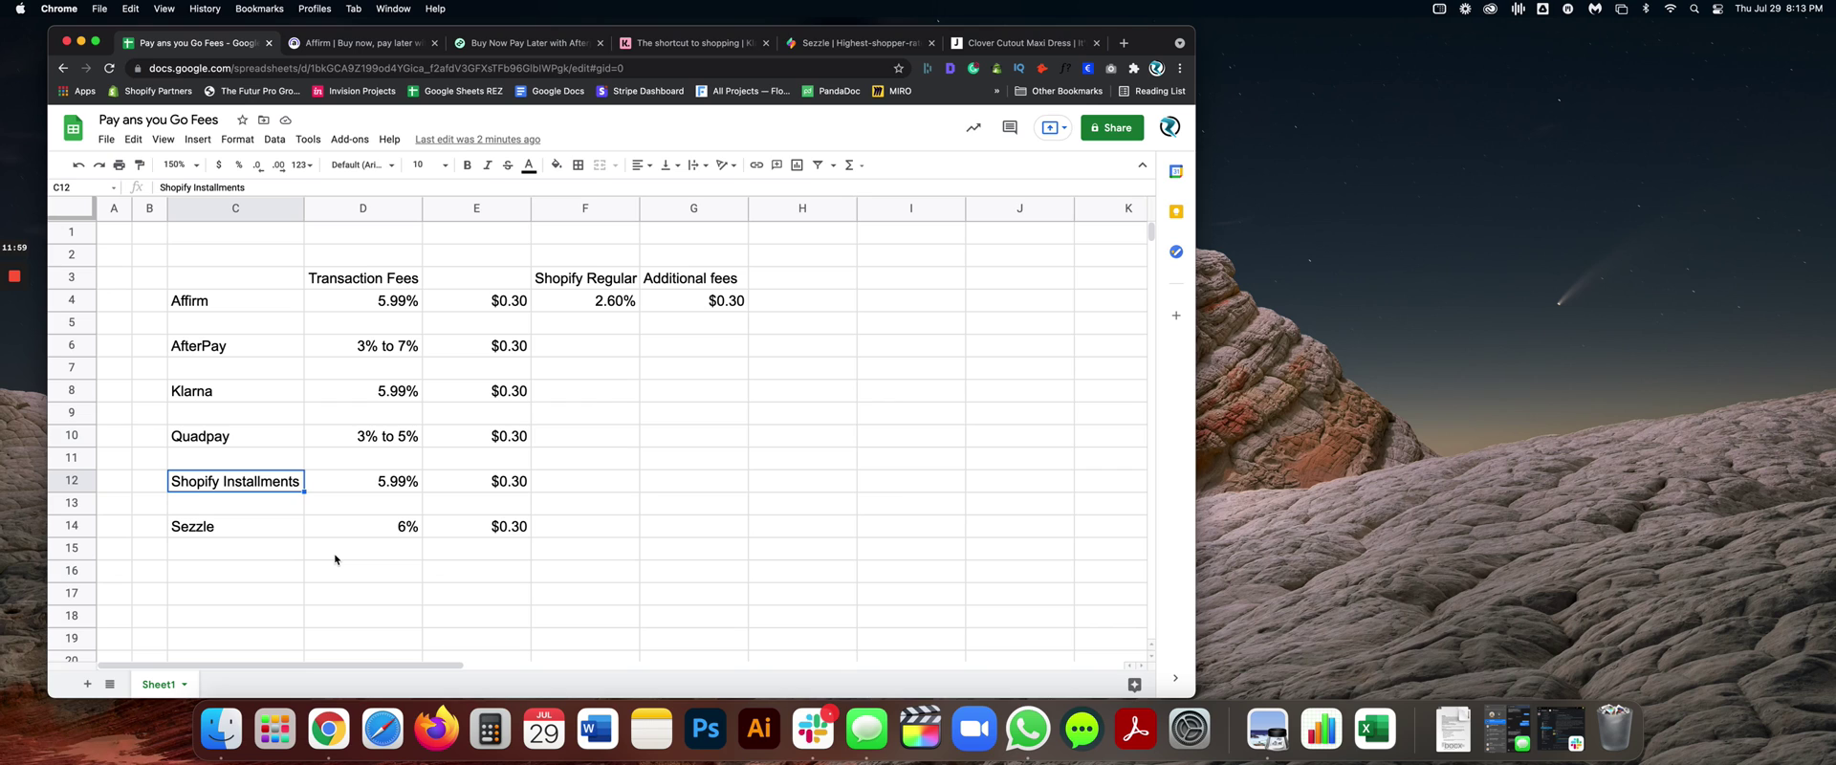
click(371, 350)
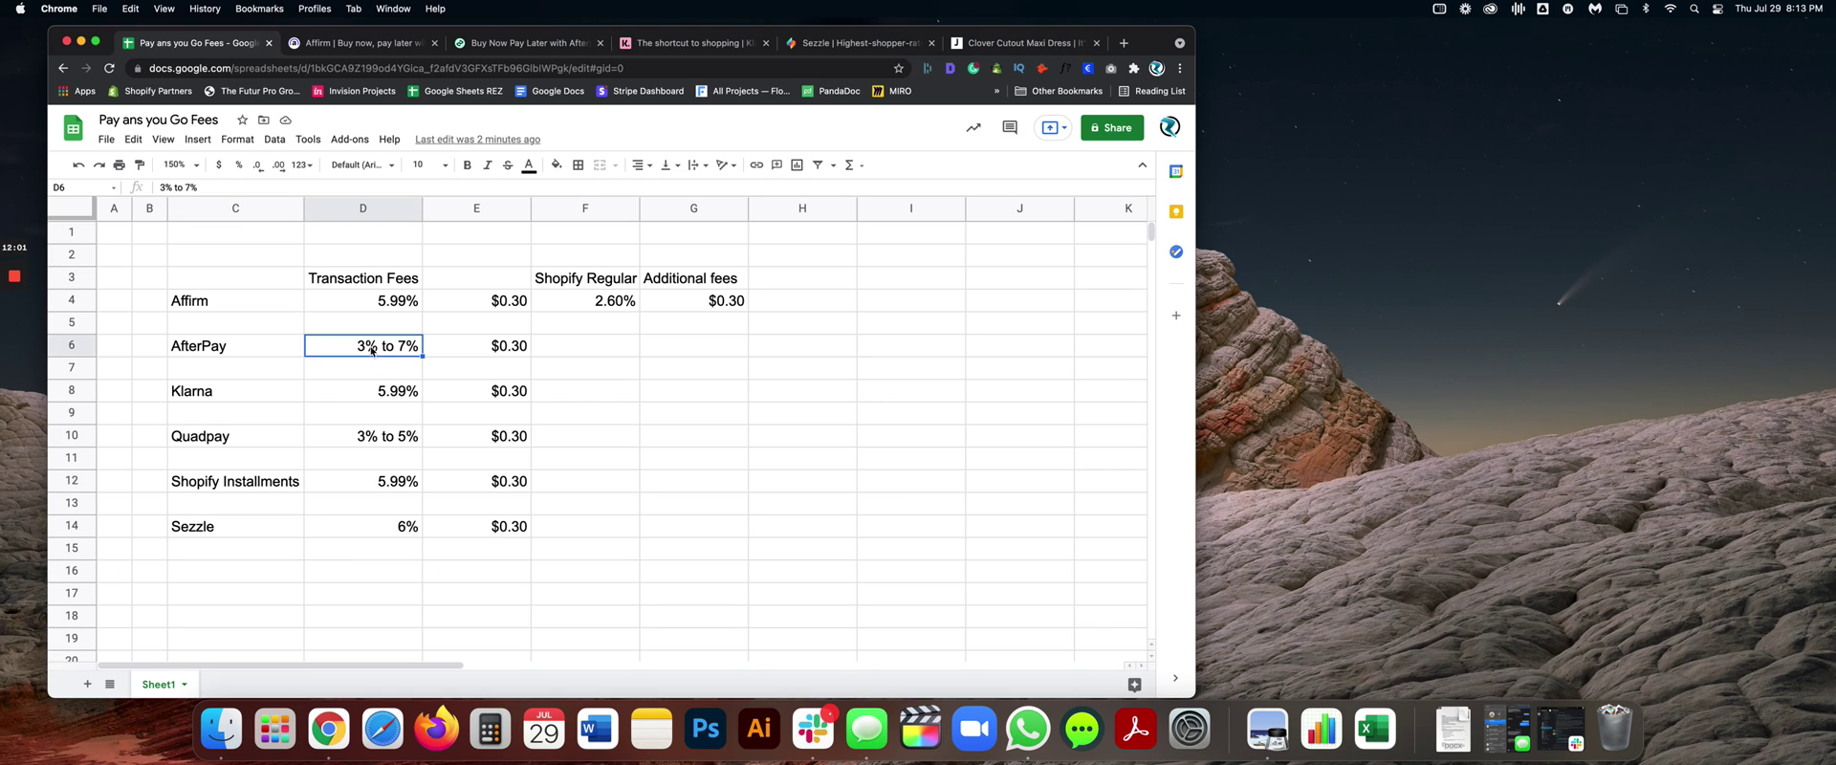
click(359, 443)
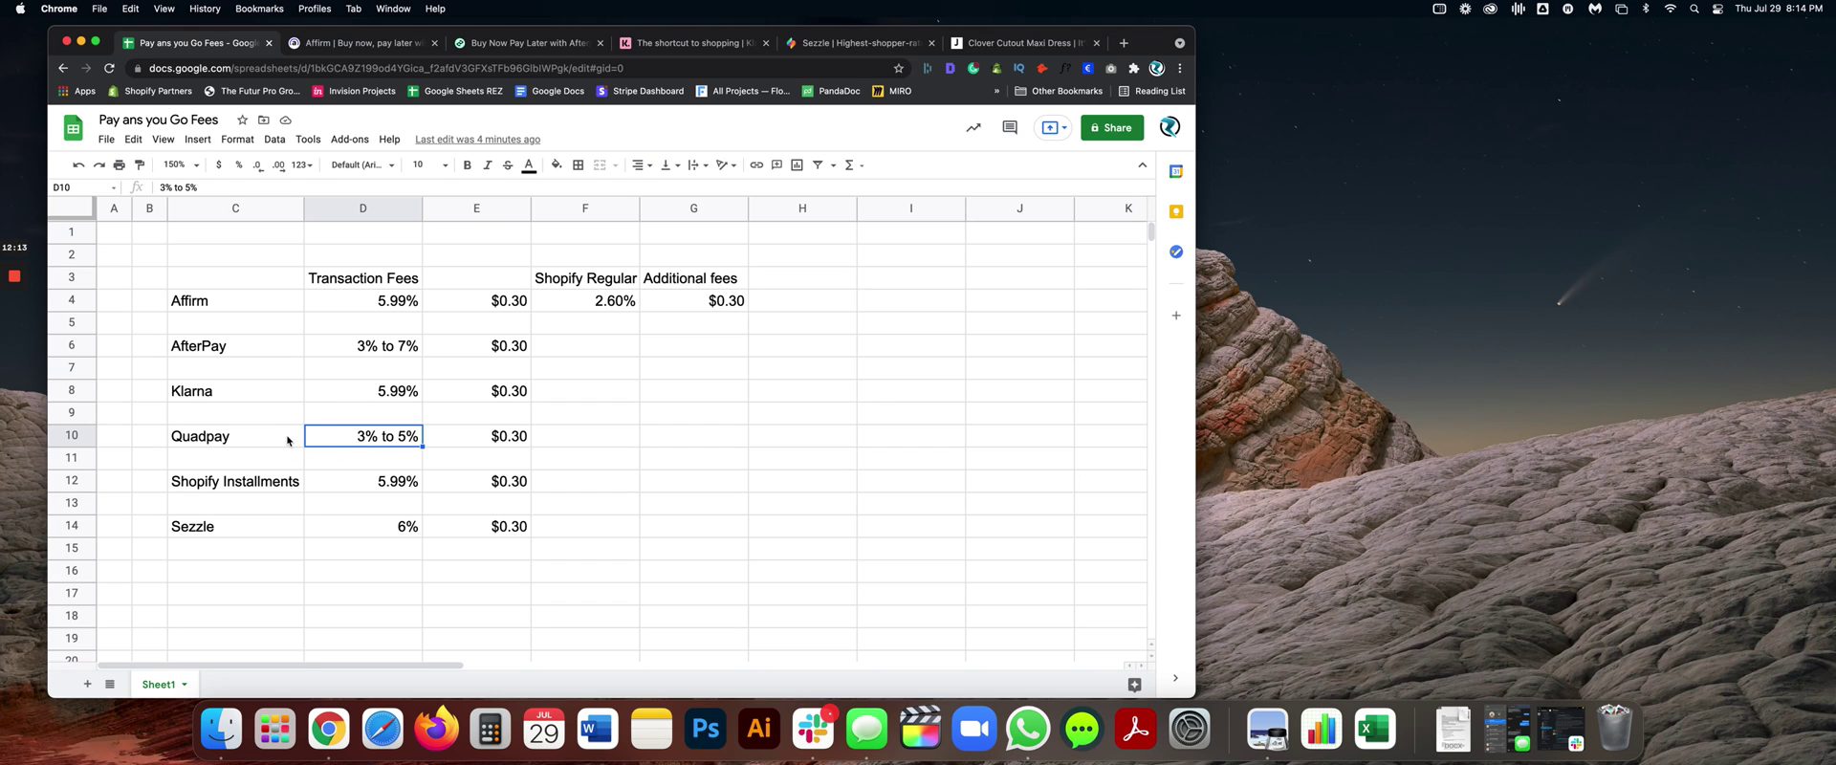
click(238, 438)
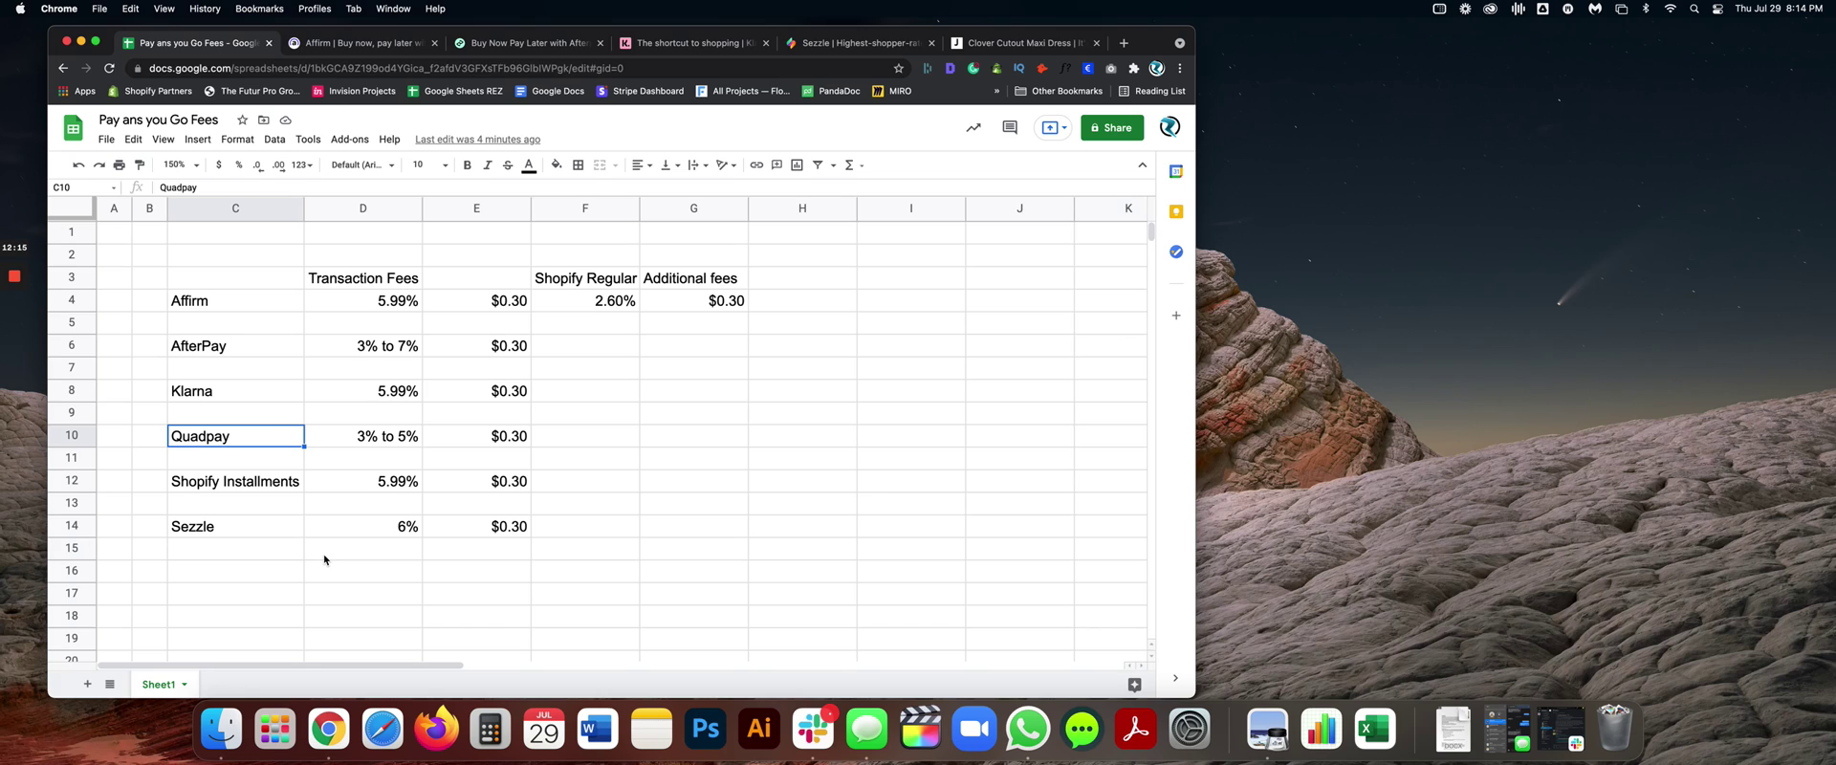